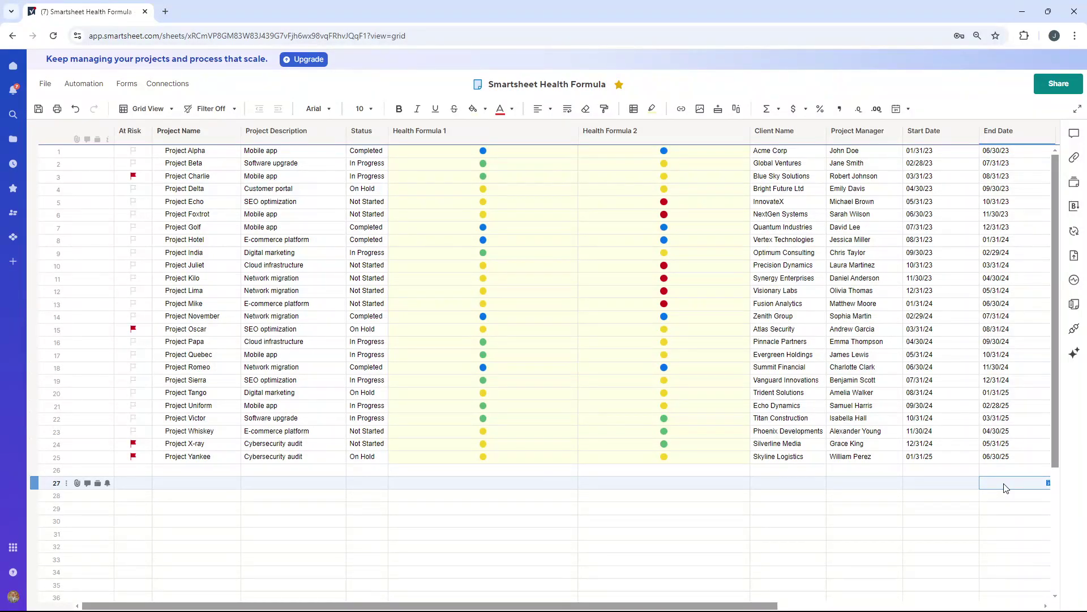
Step: Highlight the Health Formula 1, Status, Health Formula 2, Start Date and End Date columns and the project names, then clear the selection
left_click(478, 130)
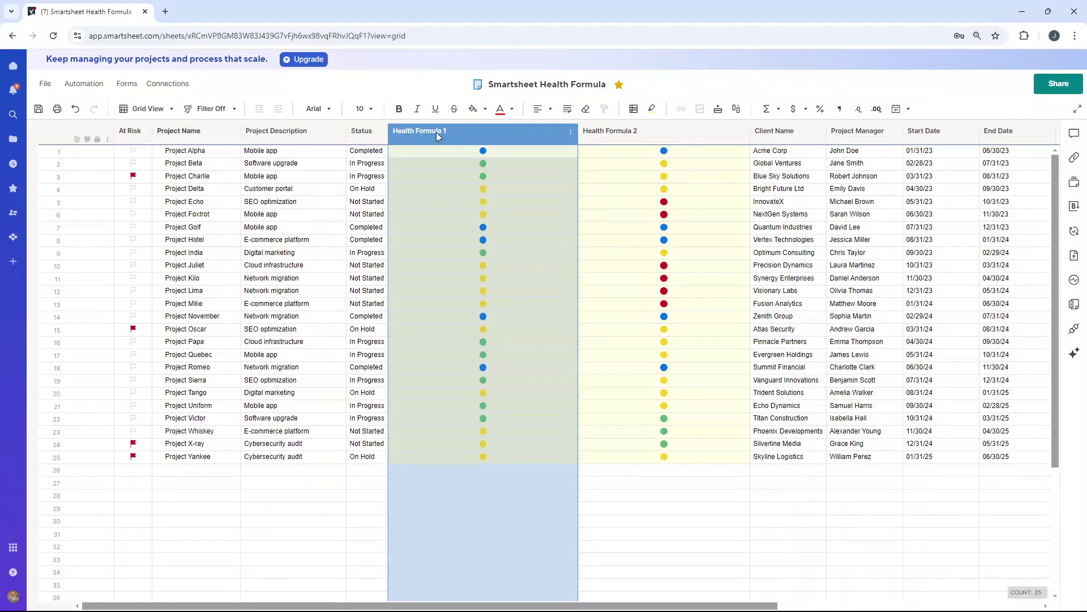
left_click(363, 130)
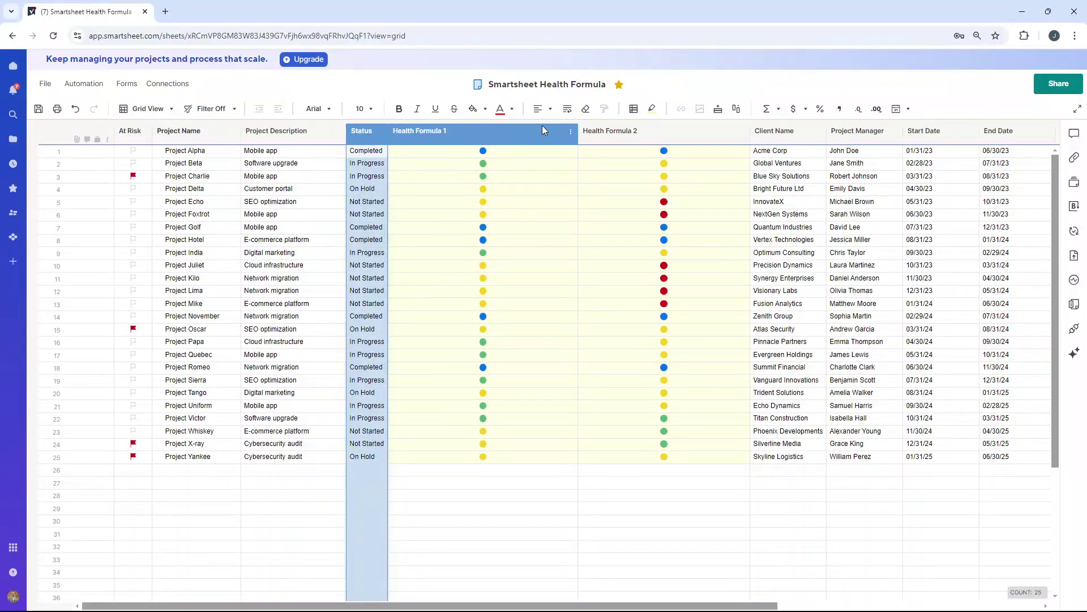
left_click(586, 129)
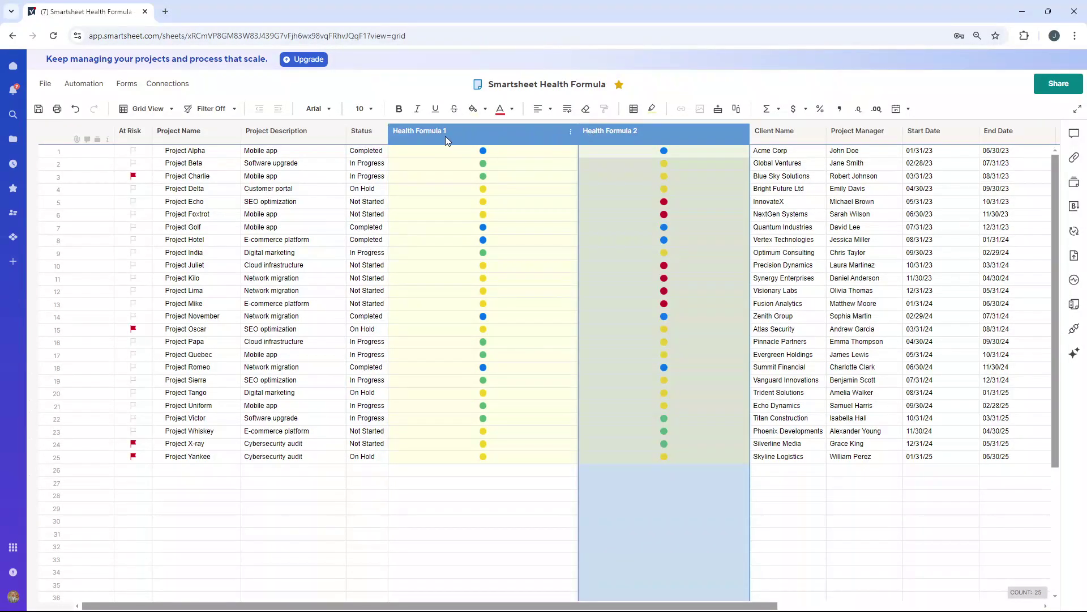
left_click(355, 135)
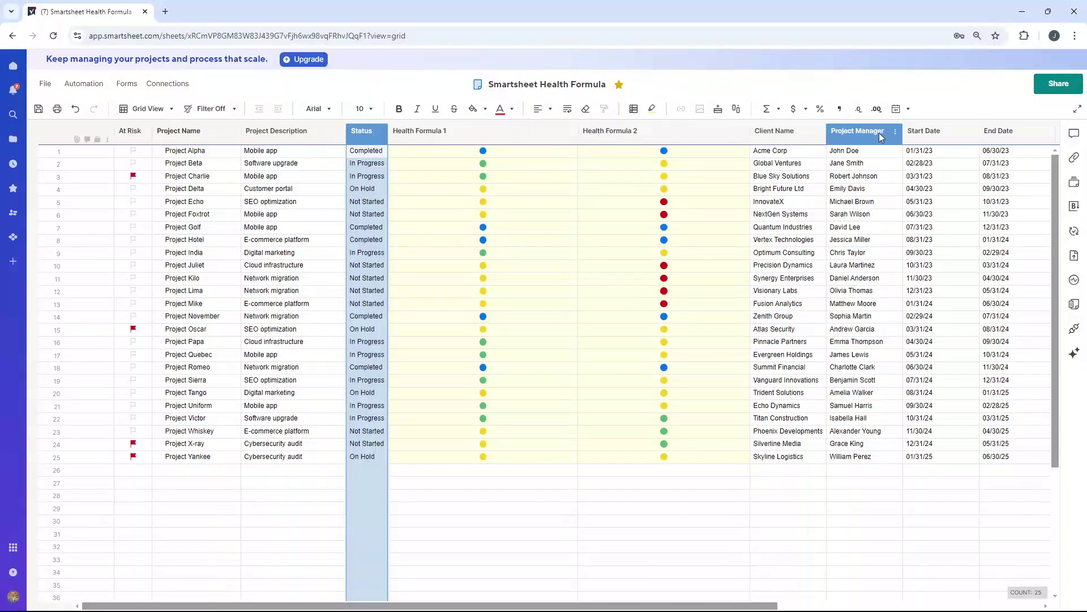
left_click(924, 132, "ctrl")
left_click(990, 134, "ctrl")
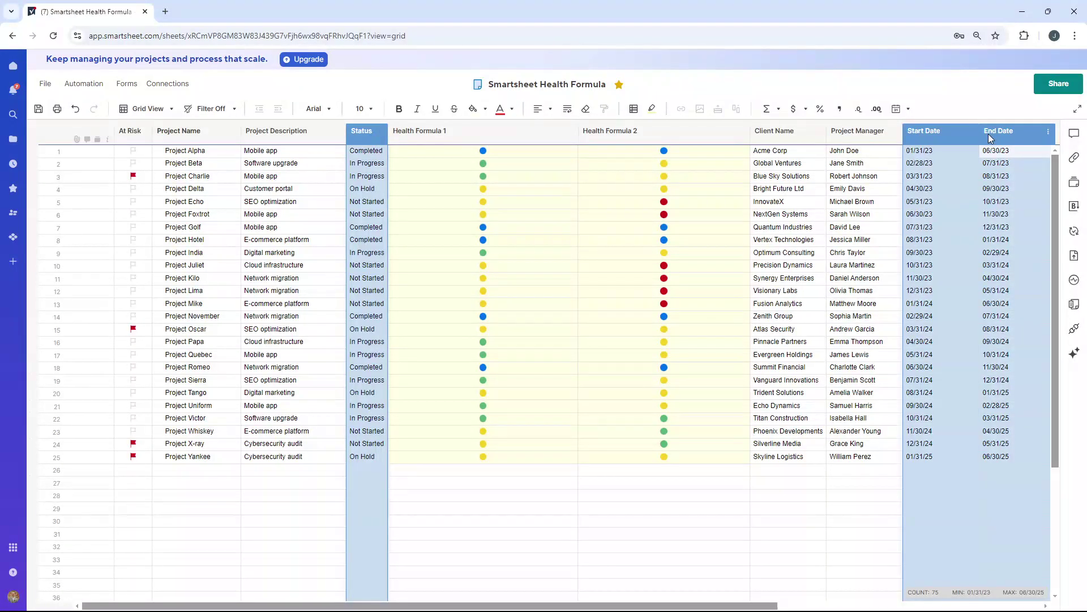
left_click(727, 484)
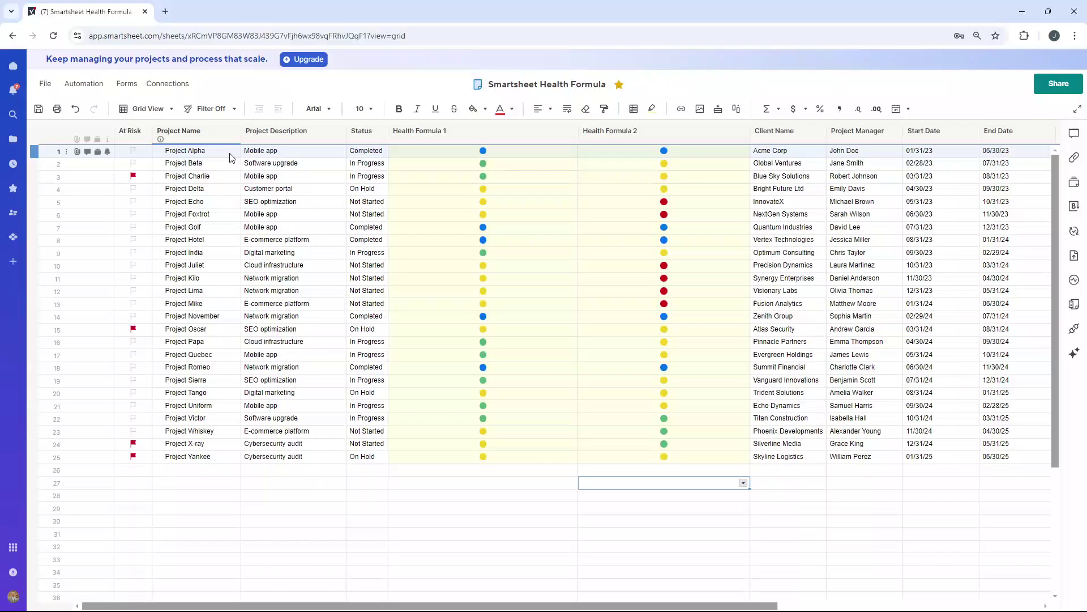
left_click_drag(233, 158, 222, 444)
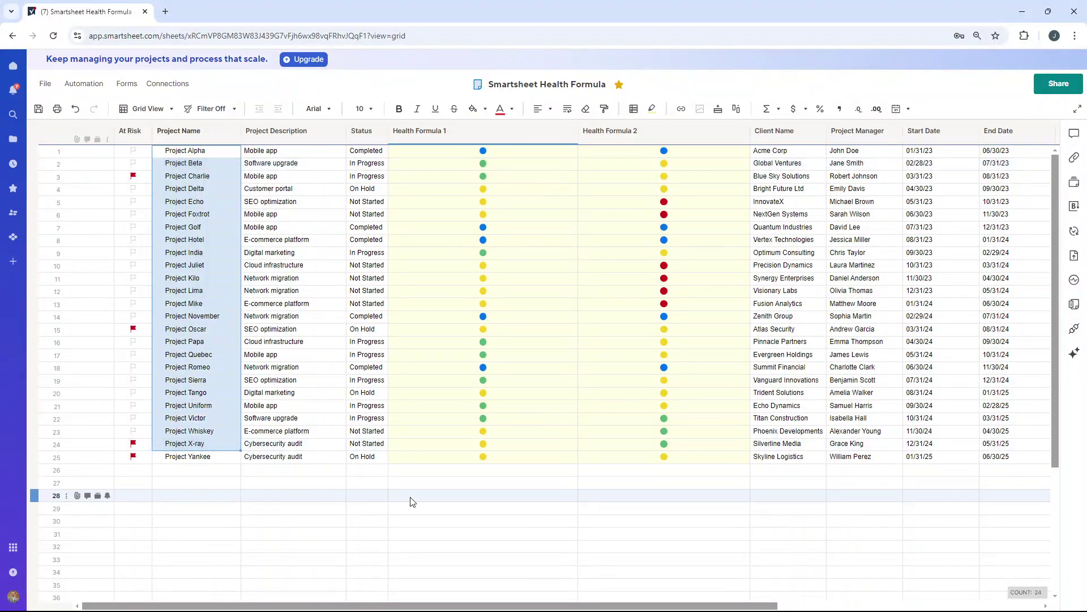
left_click(423, 507)
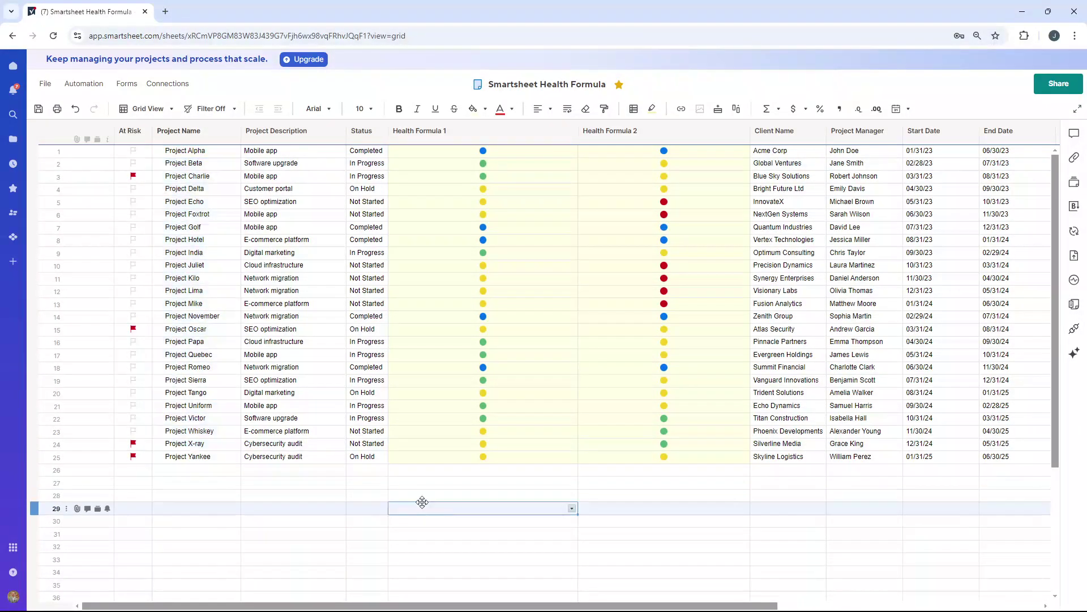
Step: Review row 1's Health Formula 1 formula and its Status@row reference, then commit it
double_click(435, 152)
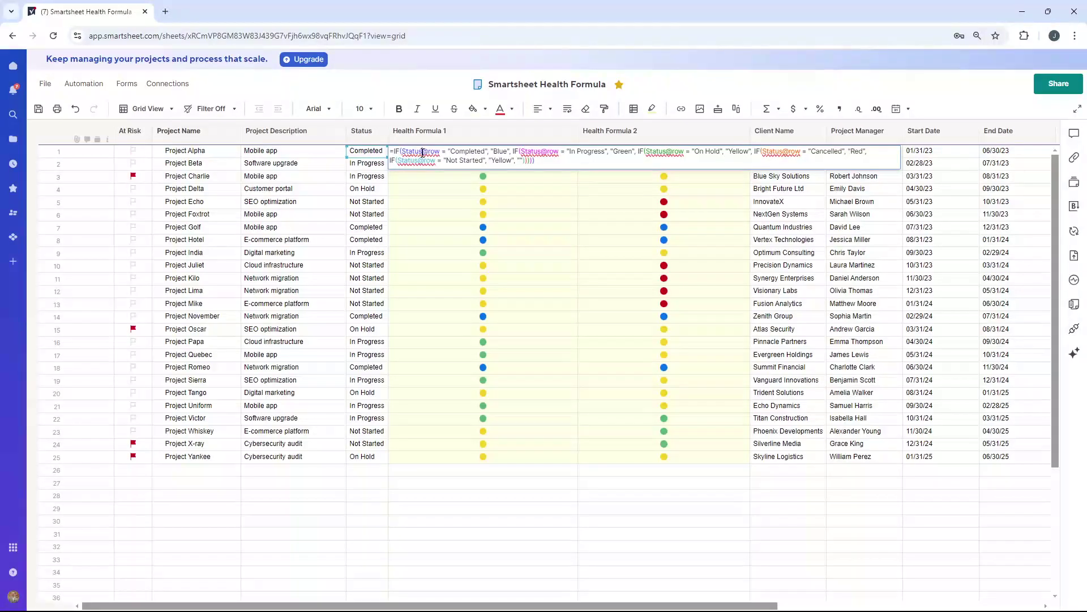
left_click_drag(423, 153, 436, 153)
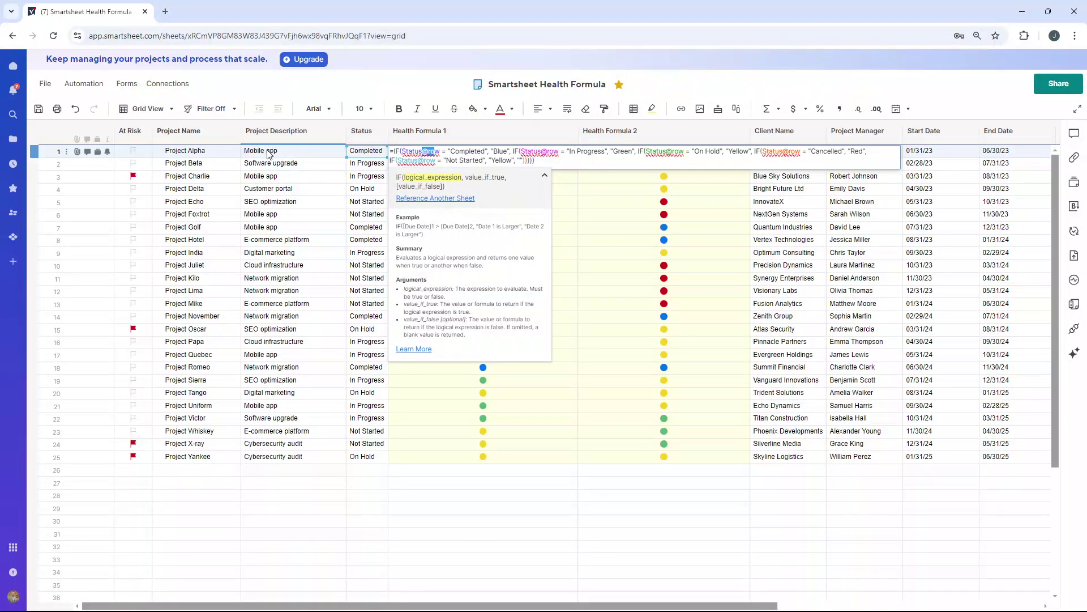
left_click(362, 148)
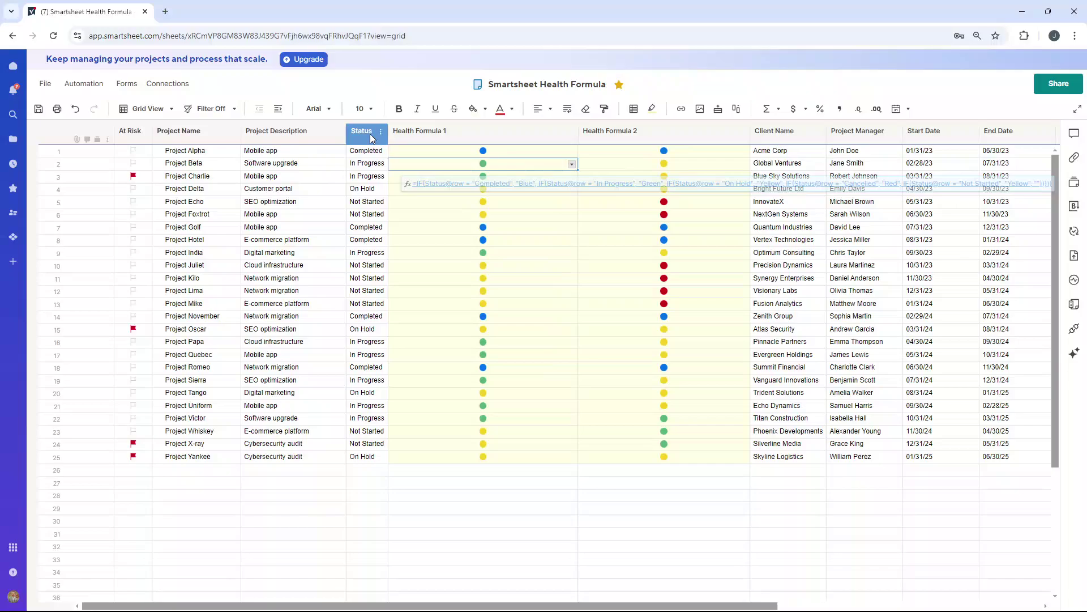
left_click(474, 150)
mouse_move(577, 158)
left_mouse_down()
mouse_move(595, 339)
mouse_move(578, 471)
mouse_move(583, 458)
left_mouse_up()
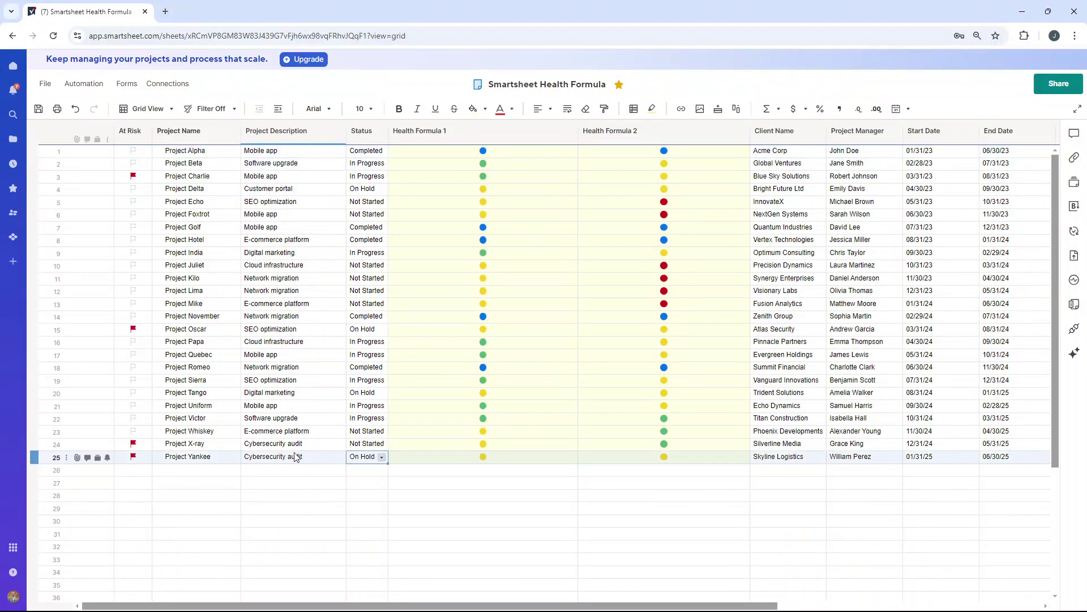
double_click(517, 150)
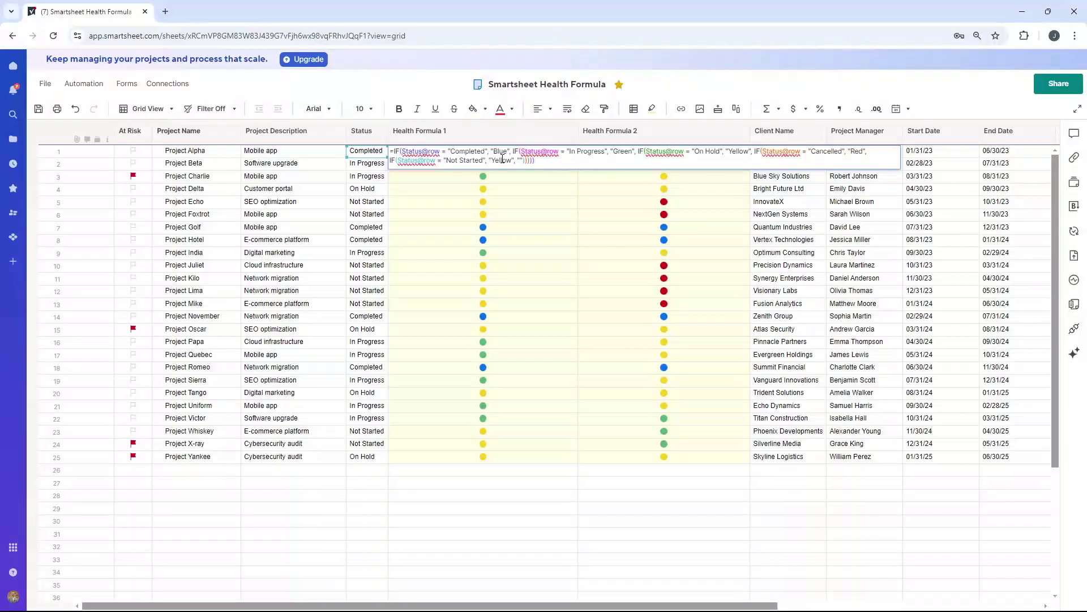
key("Return")
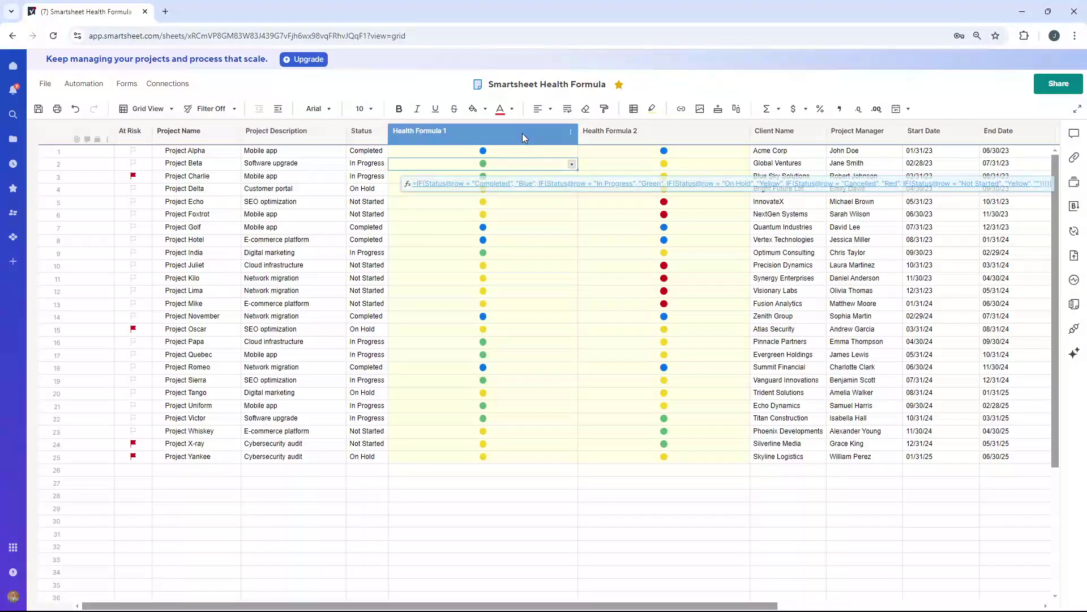
Step: Change the Health Formula 1 column type to Text/Number in Edit Column Properties, then reopen row 1's formula
right_click(522, 134)
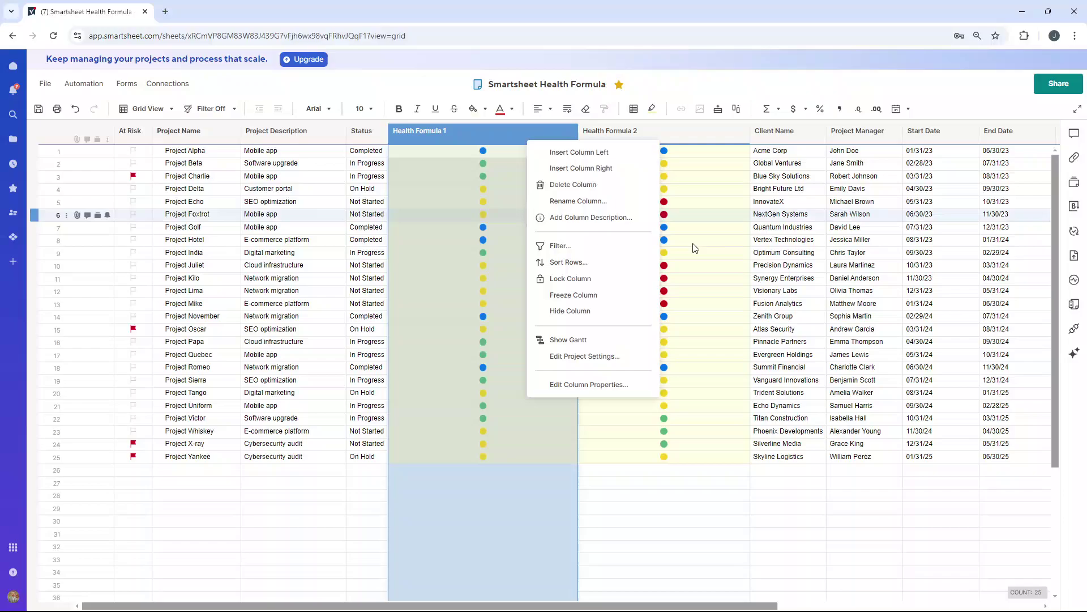
left_click(596, 385)
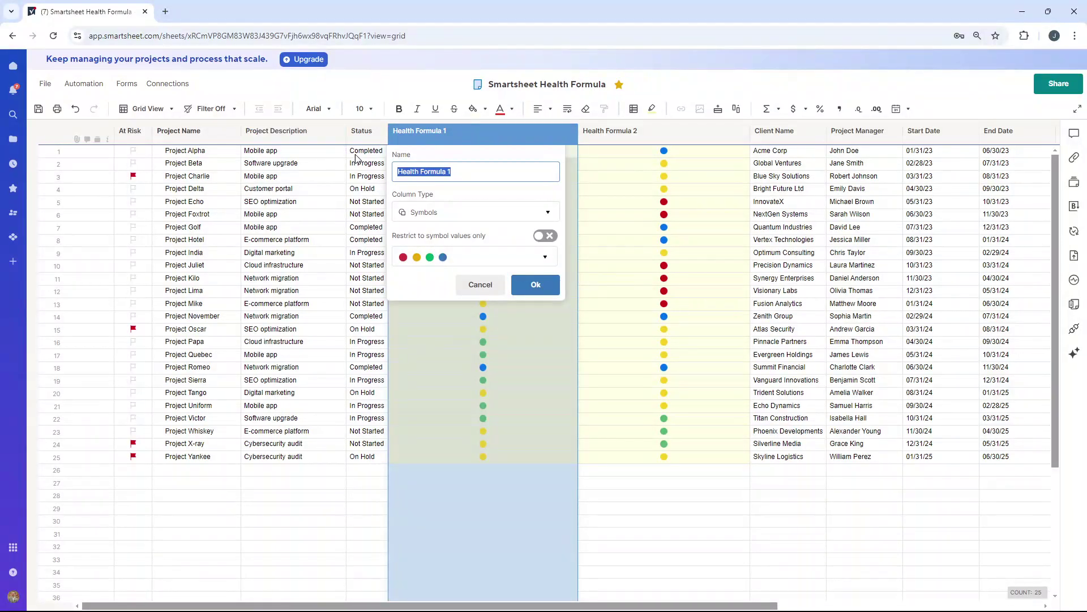
left_click(445, 221)
left_click(461, 214)
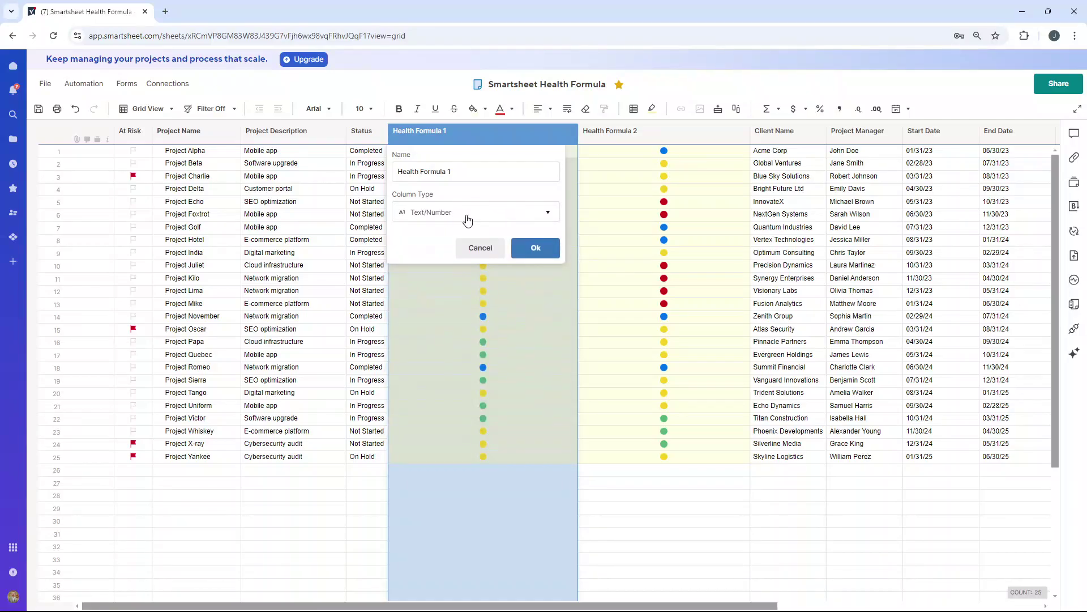
left_click(521, 250)
double_click(456, 153)
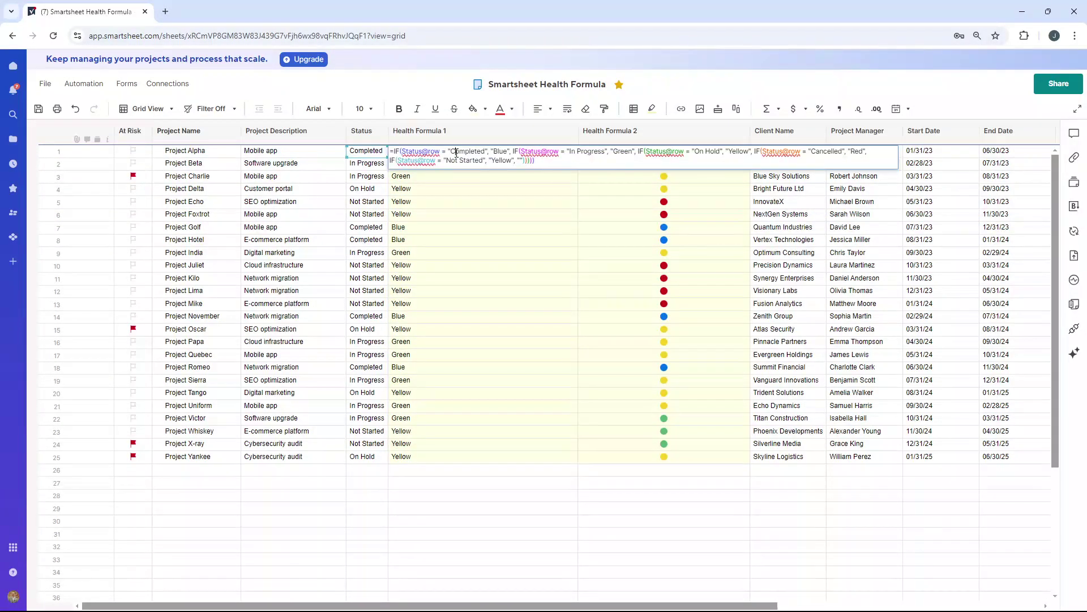
double_click(456, 153)
type("Hooray. We Are")
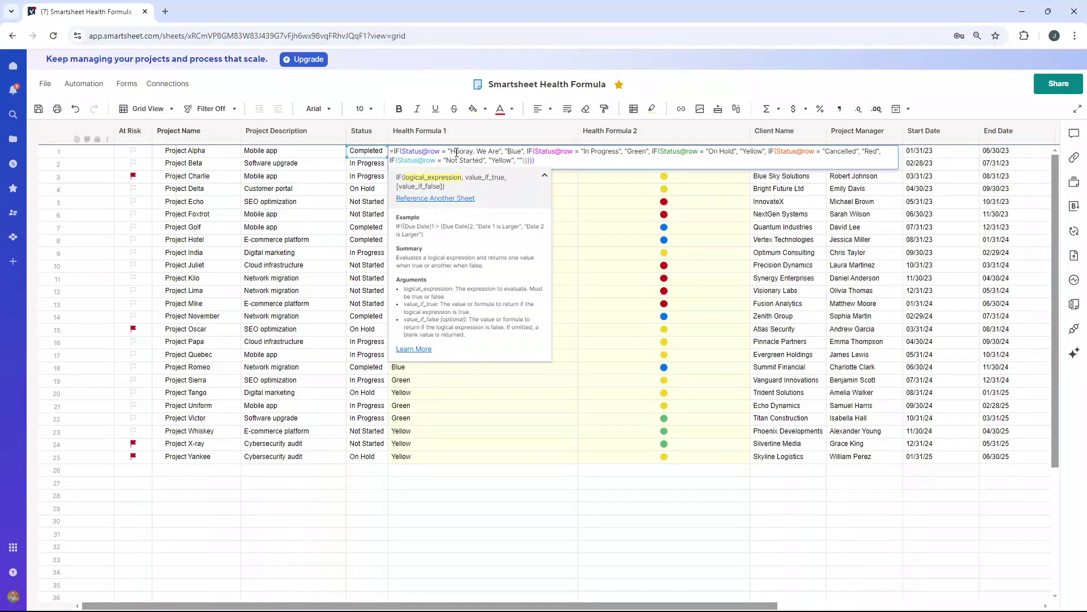
key("ctrl+z")
key("ctrl+z")
key("ctrl+z")
key("ctrl+z")
key("Return")
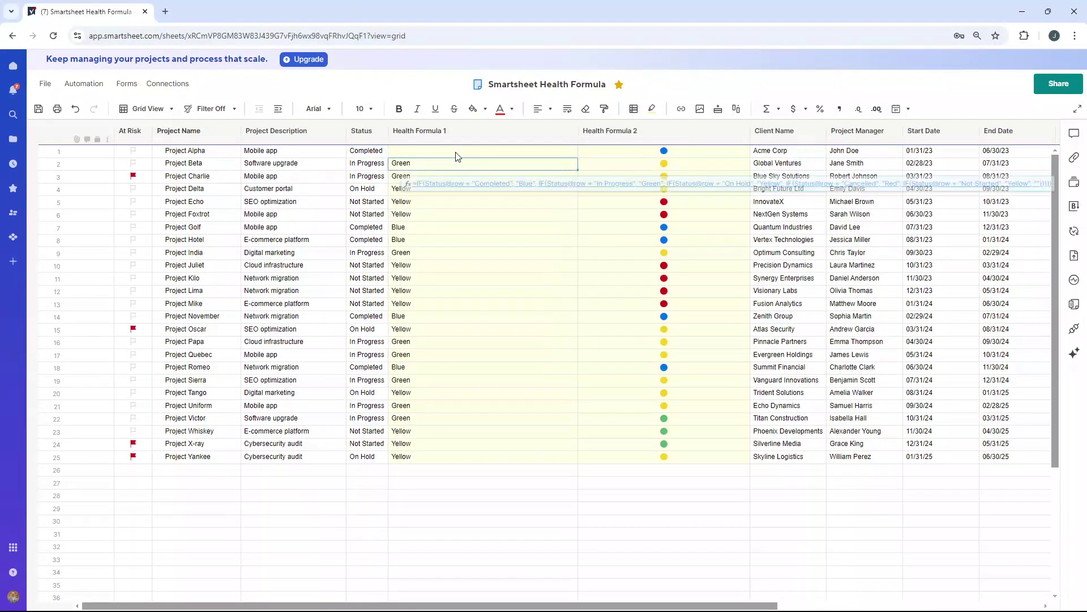
double_click(457, 153)
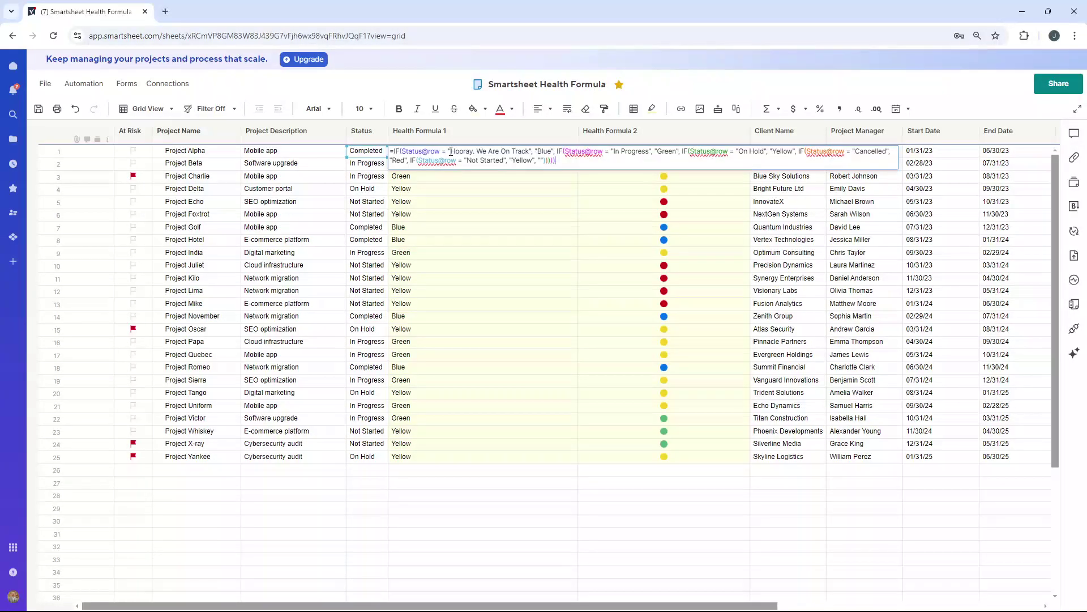
left_click_drag(451, 151, 529, 151)
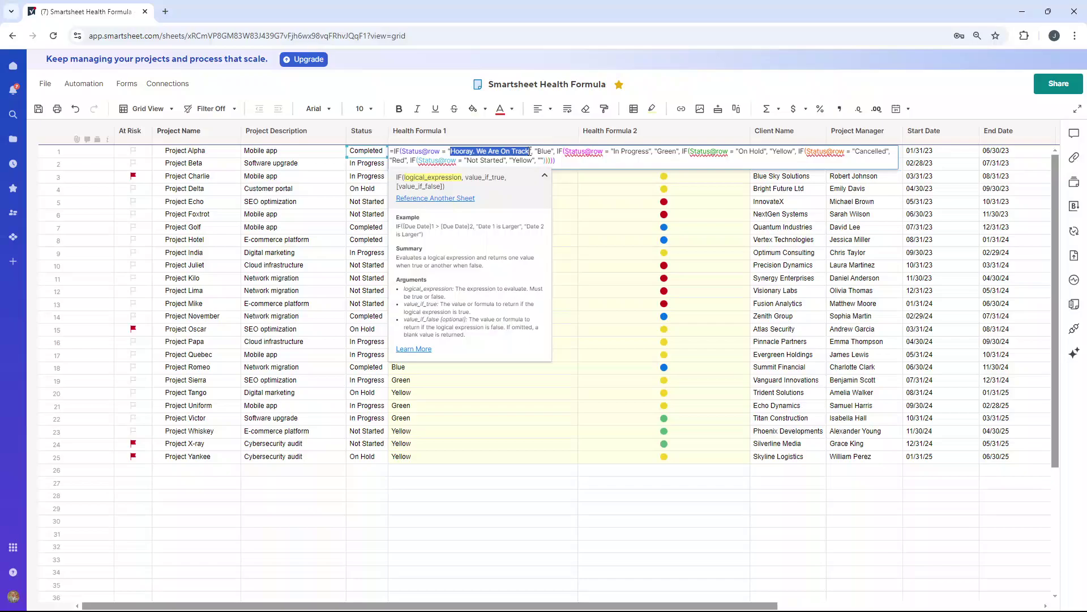
type("Copleted")
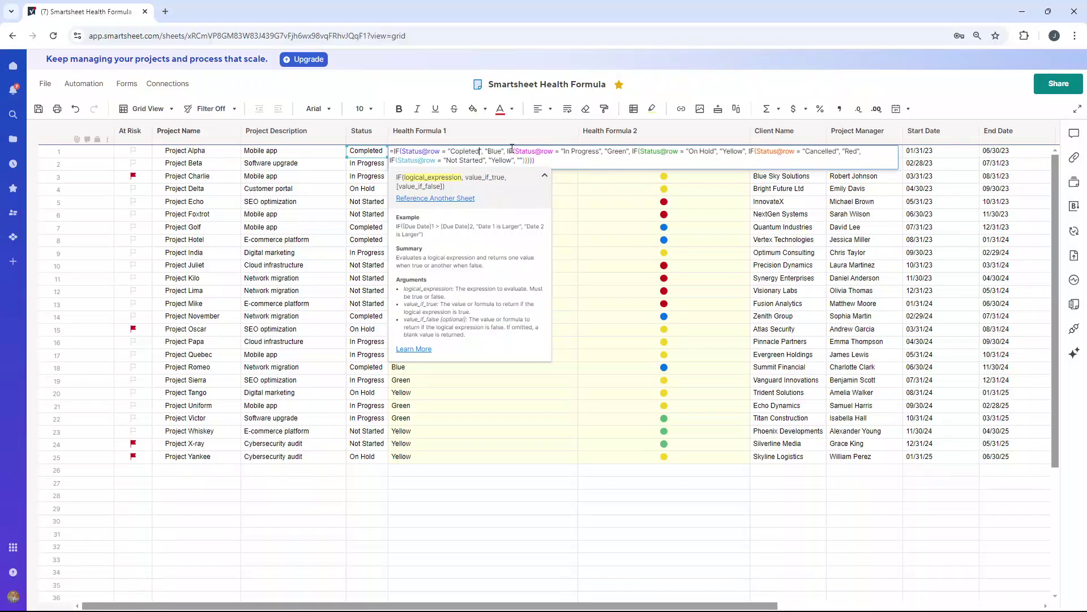
left_click(468, 153)
type("m")
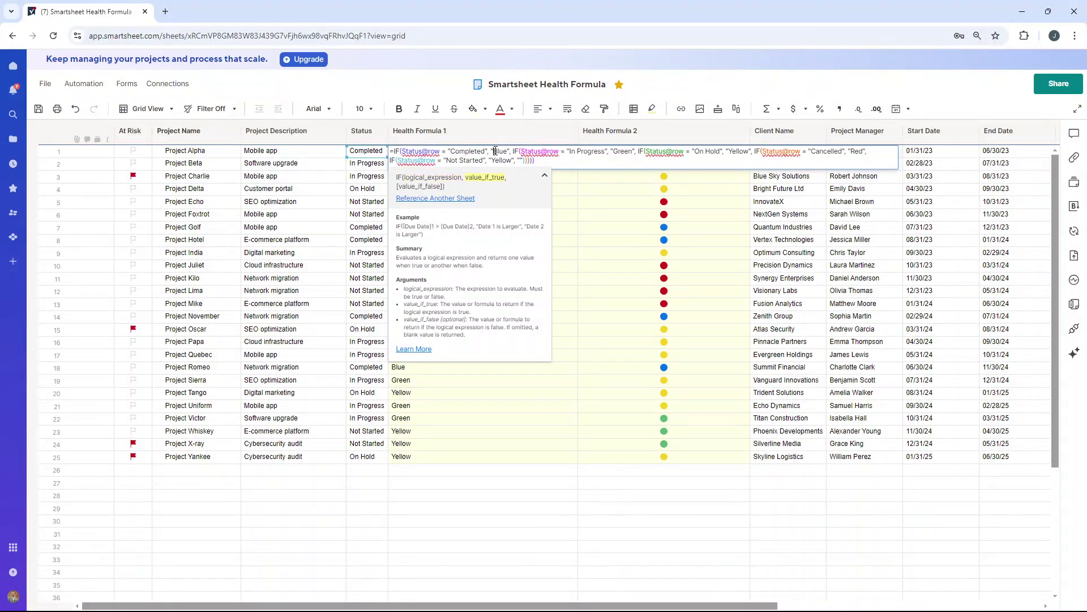
double_click(499, 151)
type("Hooray We")
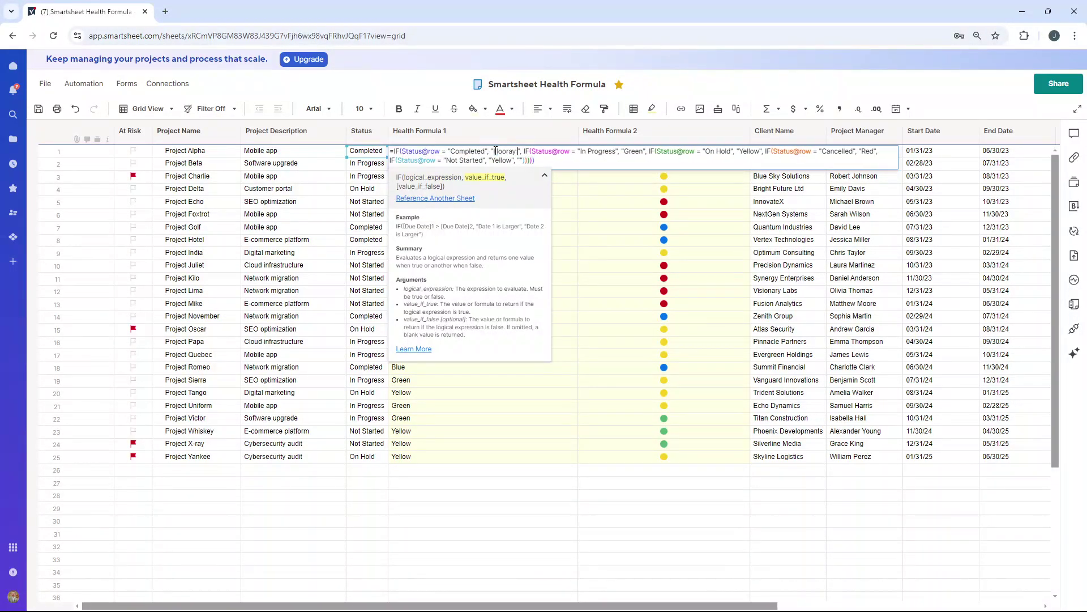
type(" Are On ")
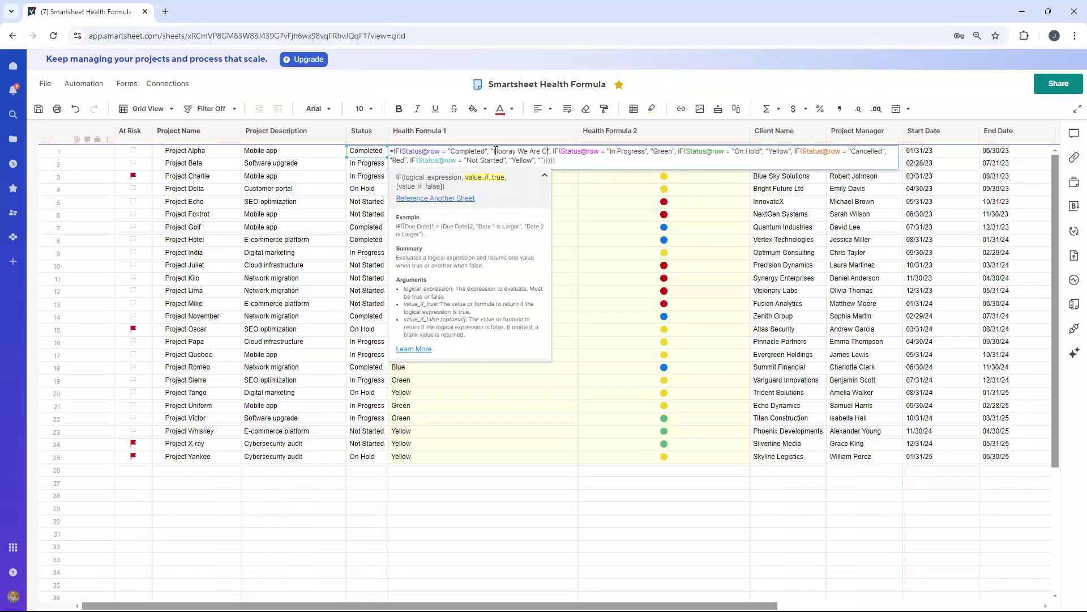
type("Track")
key("Return")
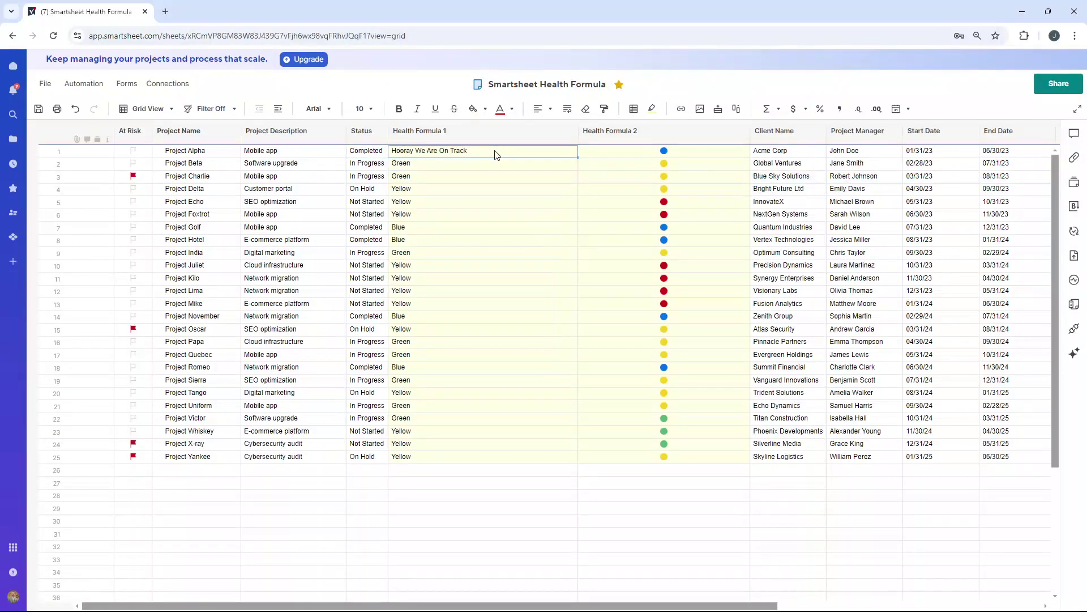
double_click(496, 151)
key("Return")
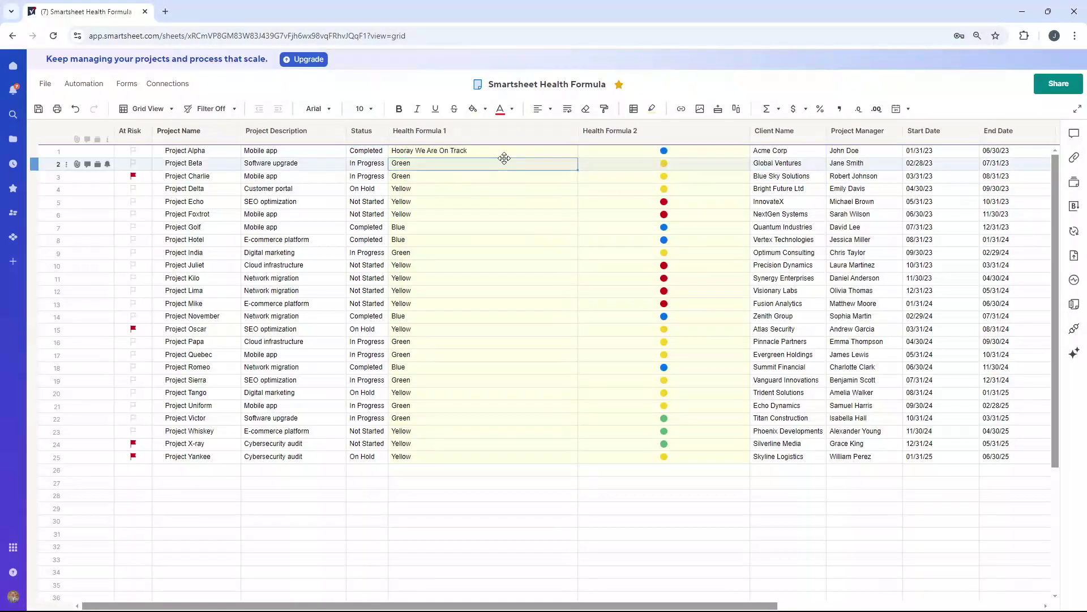
key("ctrl+z")
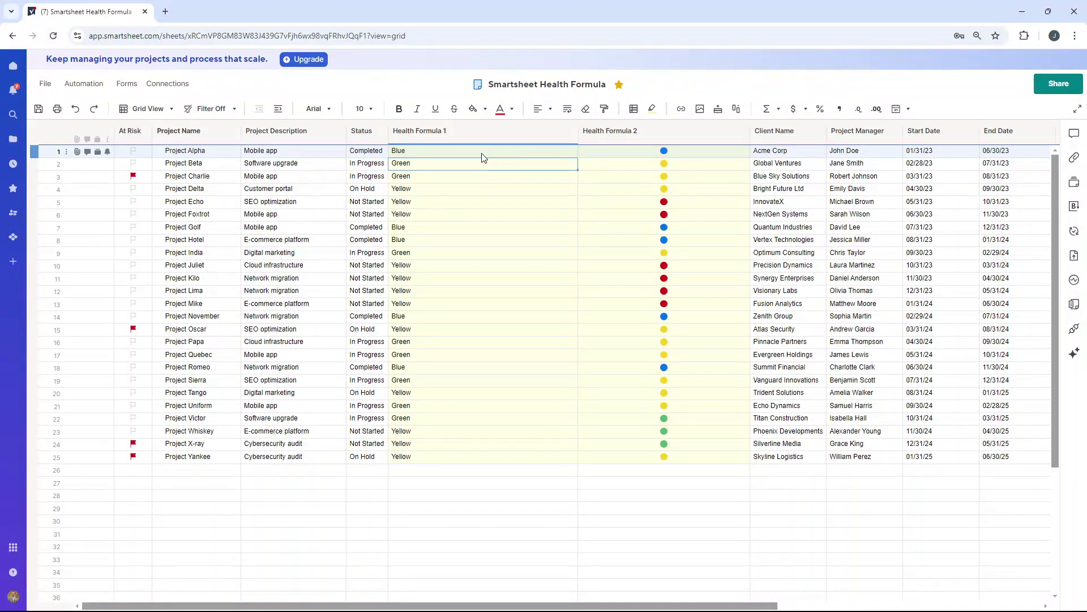
Step: Set Health Formula 1 to the Symbols column type with the red, yellow, green and blue dot set
right_click(470, 134)
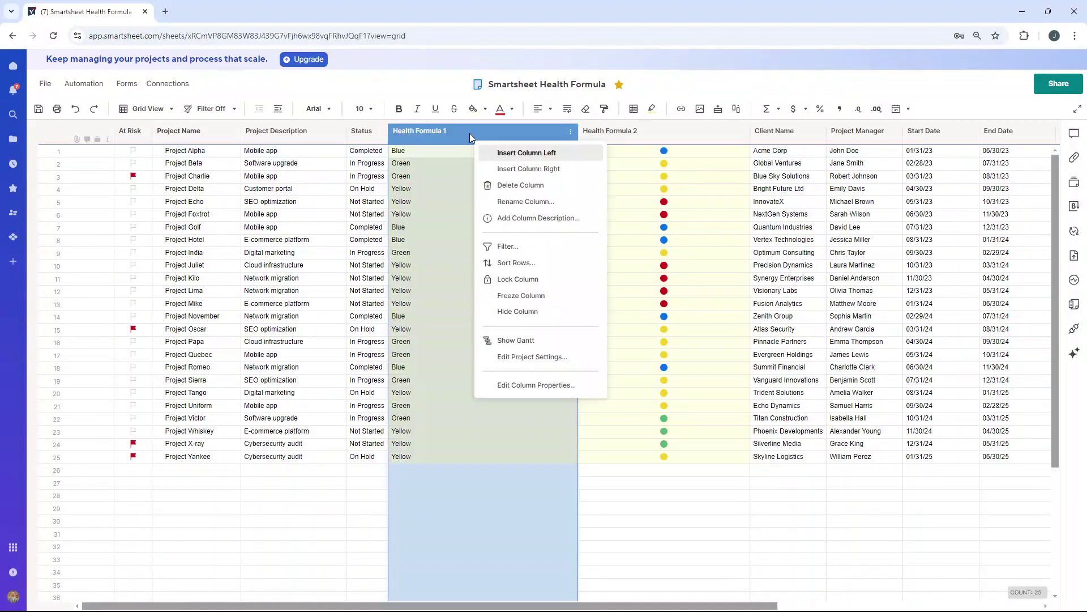
left_click(538, 385)
left_click(450, 212)
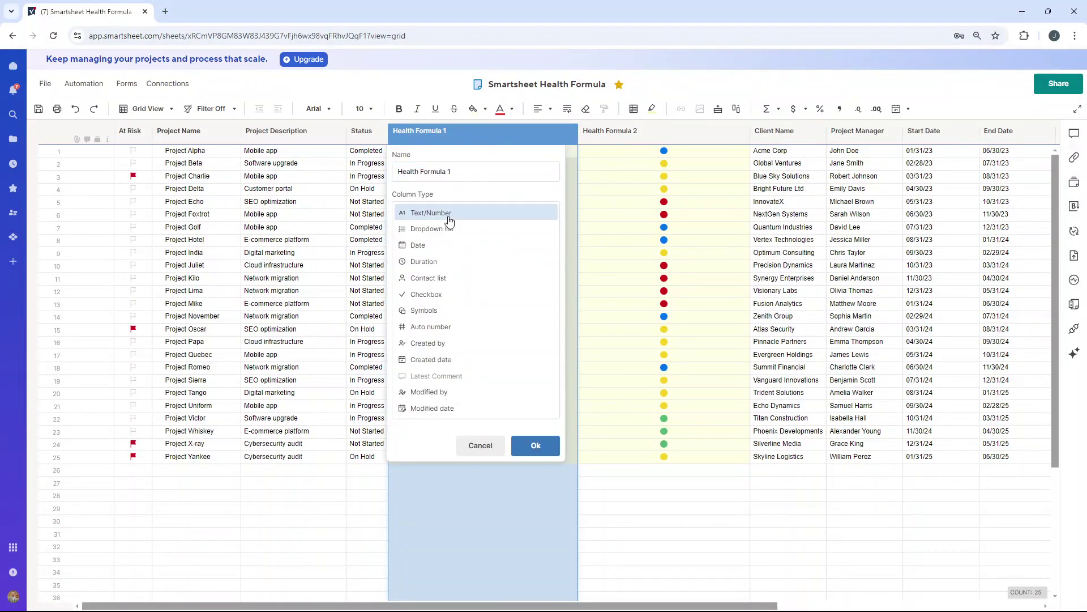
left_click(470, 313)
left_click(468, 289)
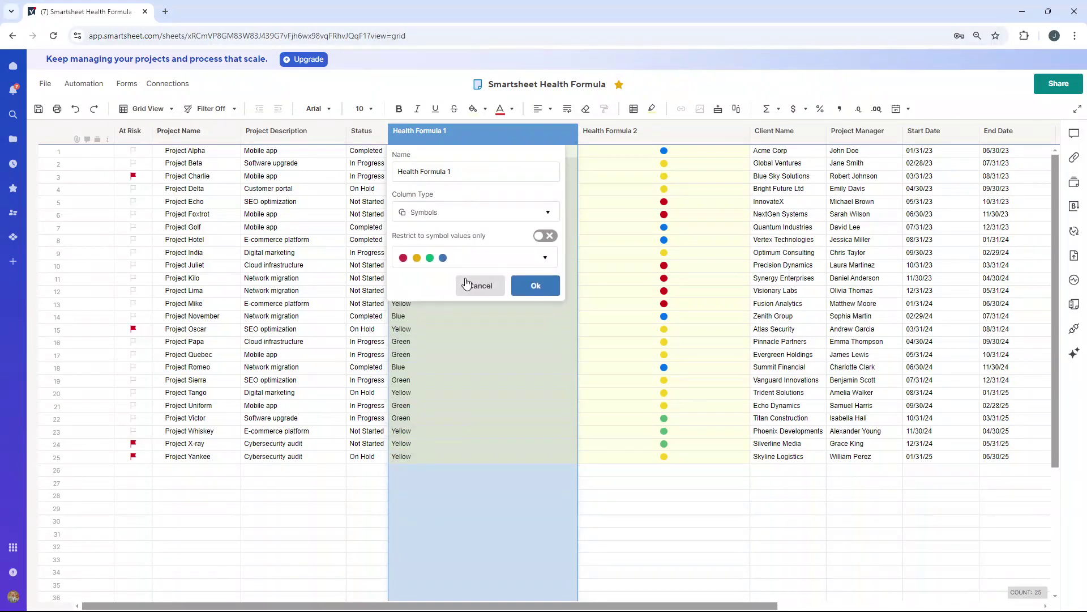
left_click(527, 285)
Step: Inspect the row 3 dot and open row 1's Health Formula 1 formula for editing
left_click(491, 177)
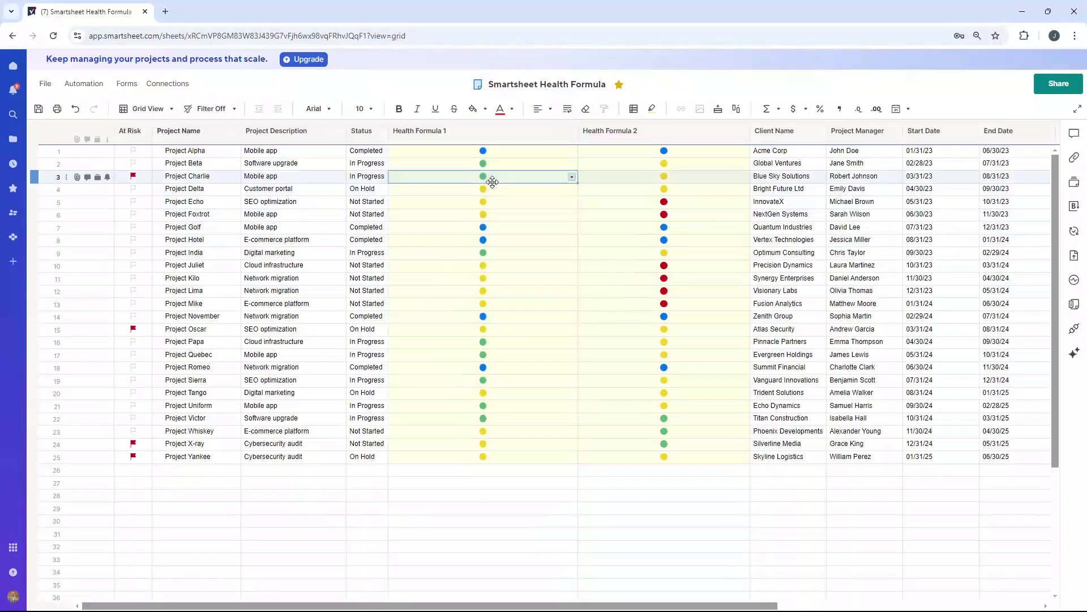
left_click(481, 151)
left_click(453, 152)
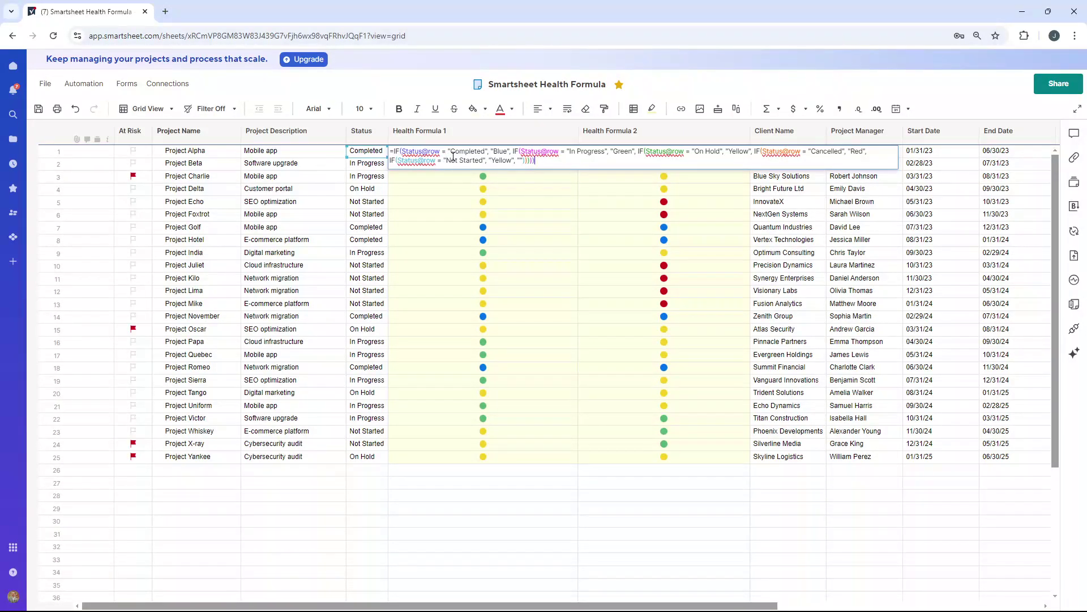
Step: Add 'At Risk' on a new line below On Hold in the Status column's dropdown values and save
left_click(381, 131)
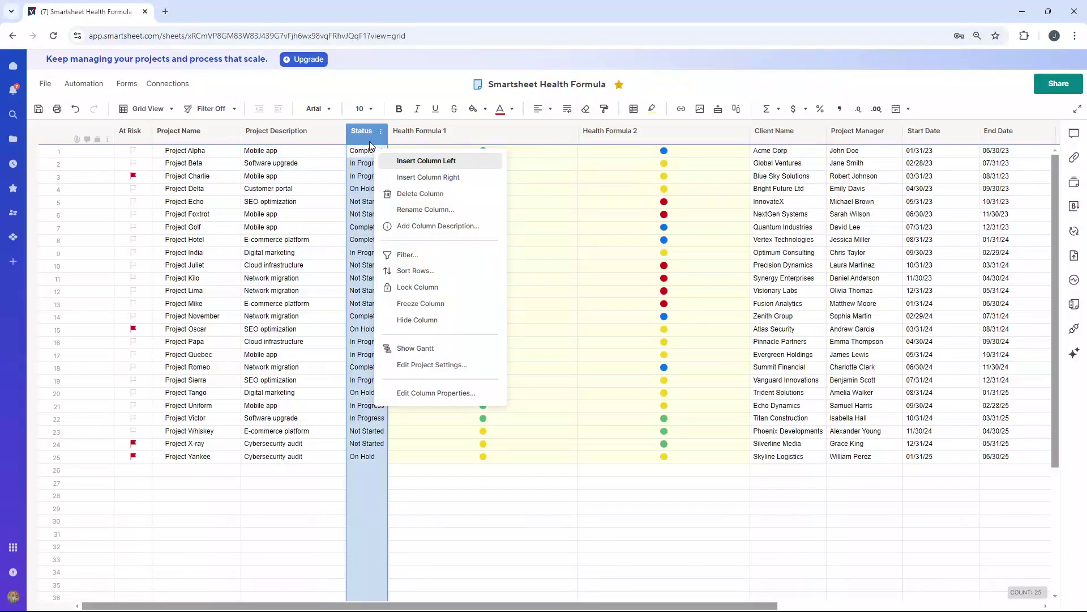
left_click(433, 393)
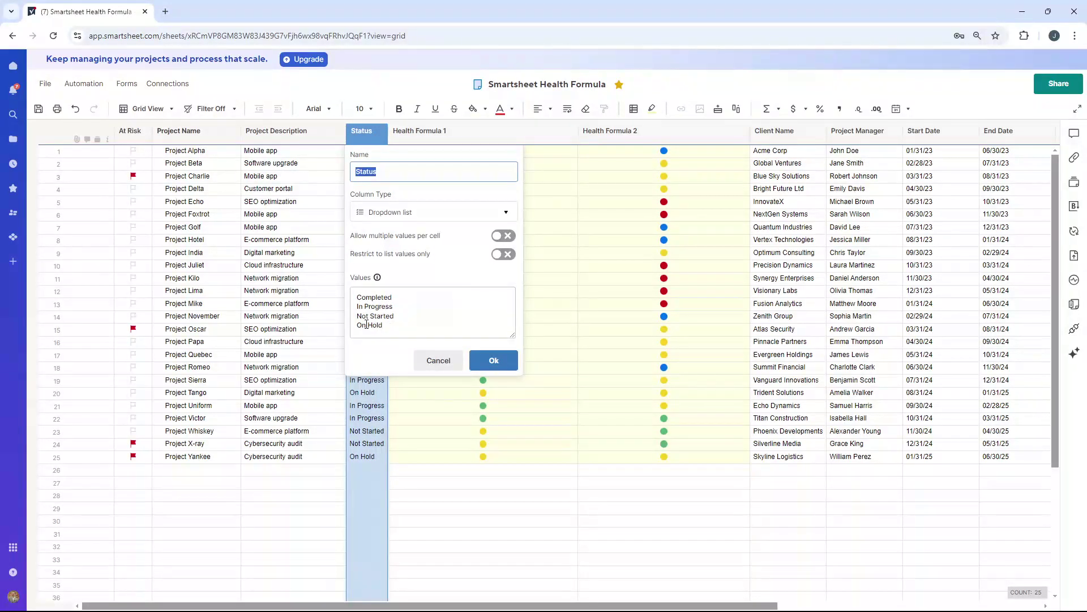
left_click(401, 334)
key("Return")
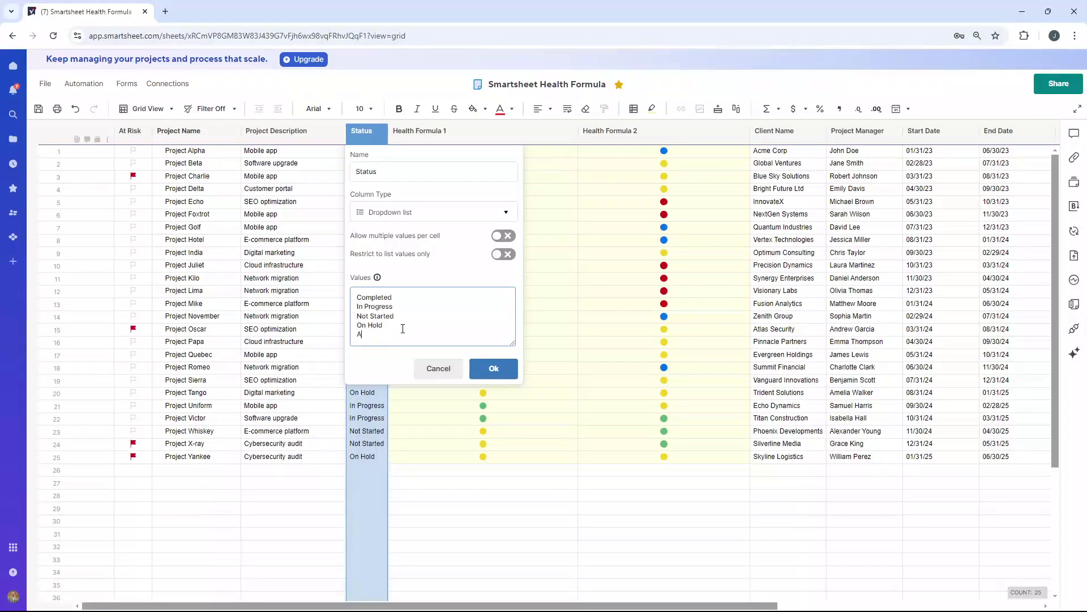
type("At Risk")
key("Return")
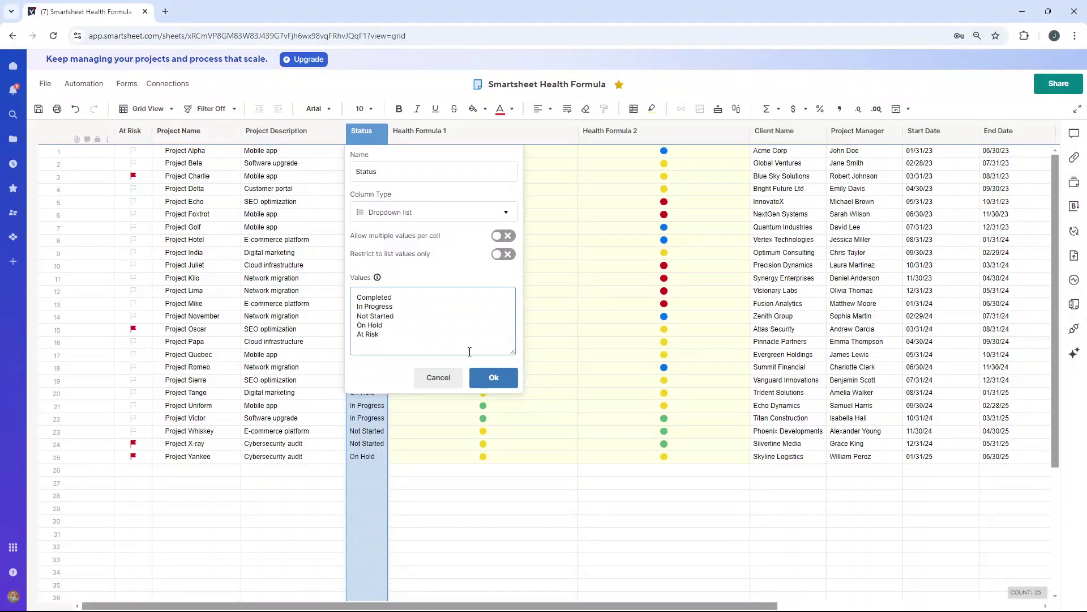
left_click(494, 377)
double_click(514, 153)
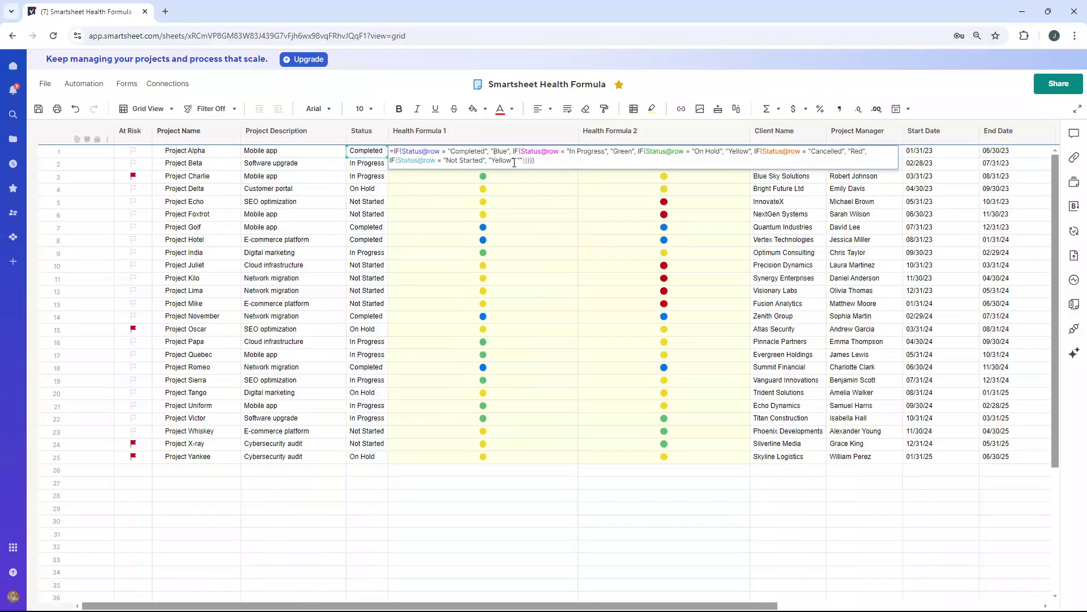
left_click_drag(390, 161, 515, 160)
key("ctrl+c")
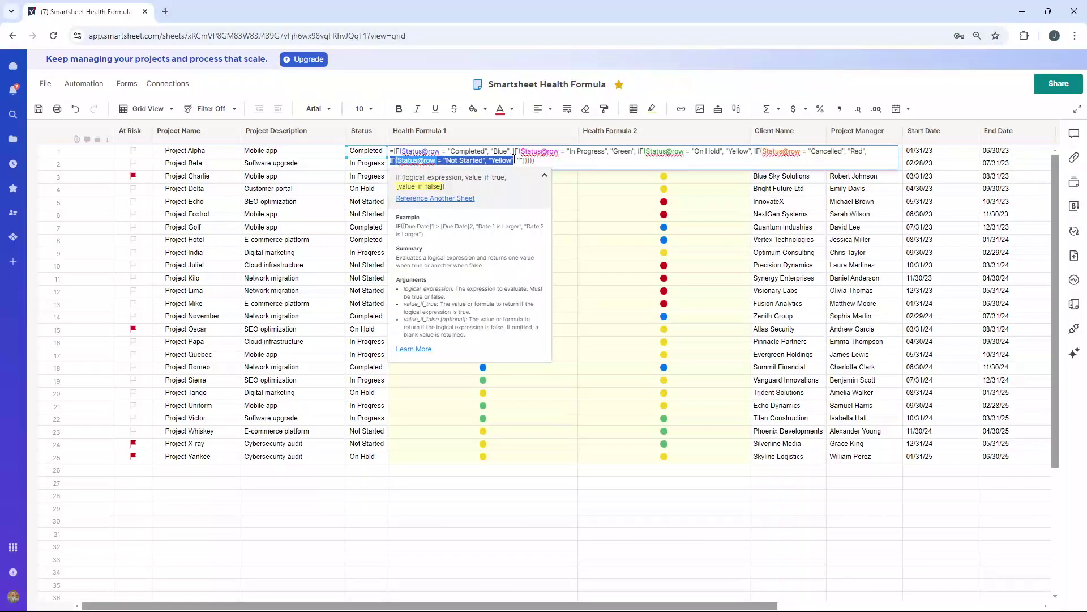
left_click(521, 161)
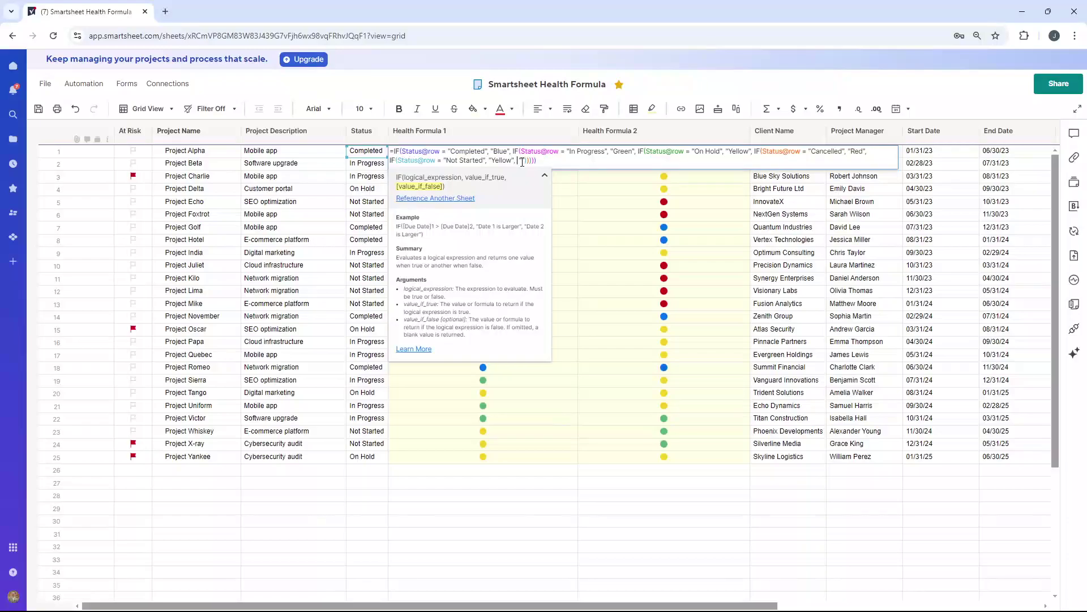
key("ctrl+v")
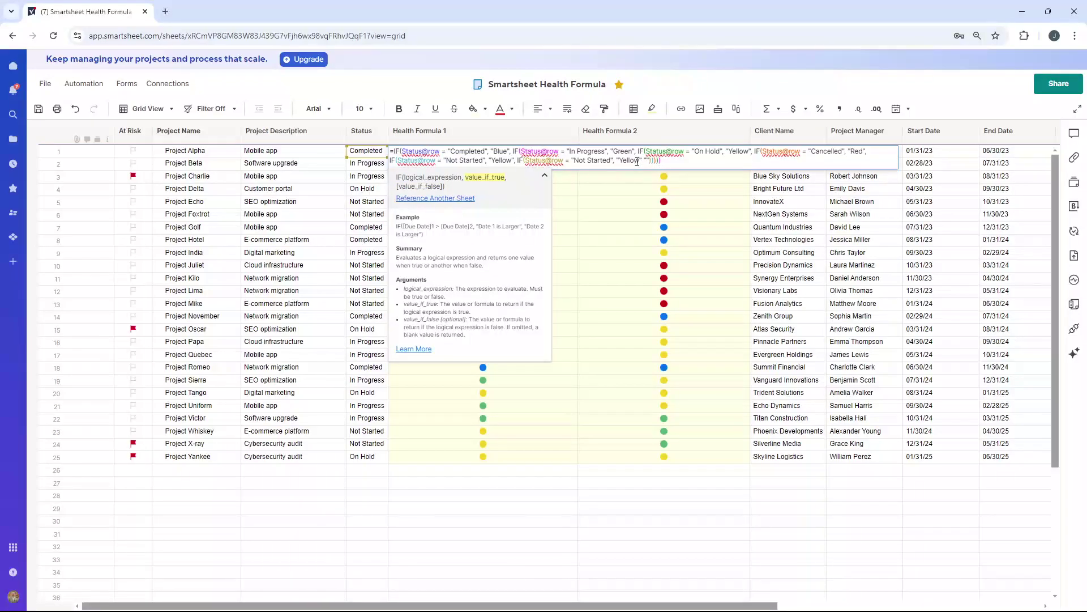
left_click_drag(574, 161, 634, 160)
left_click(631, 161)
double_click(631, 161)
key("Return")
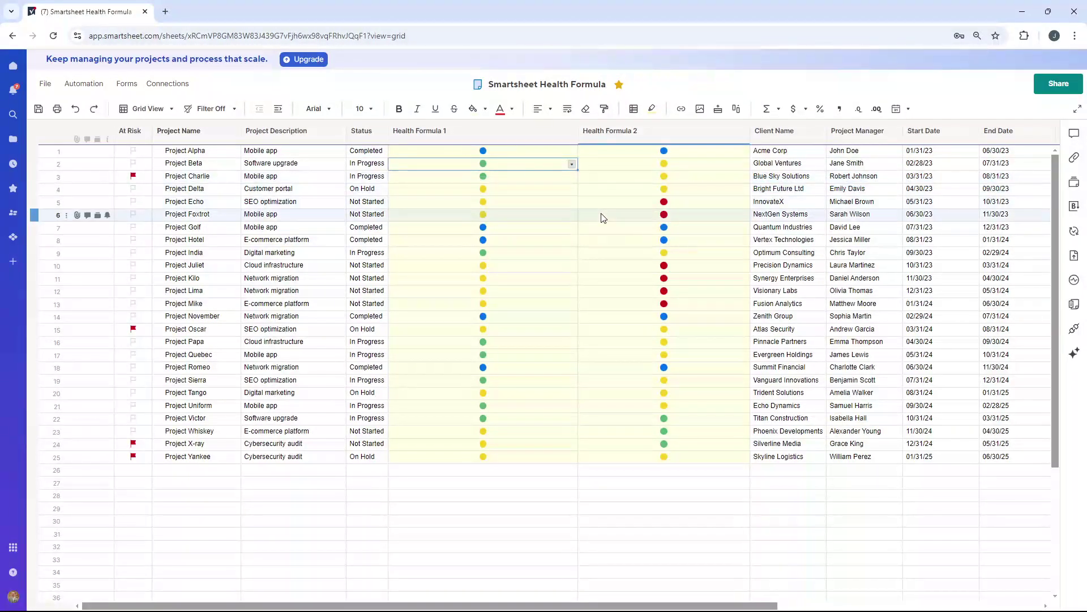
key("ctrl+z")
right_click(374, 134)
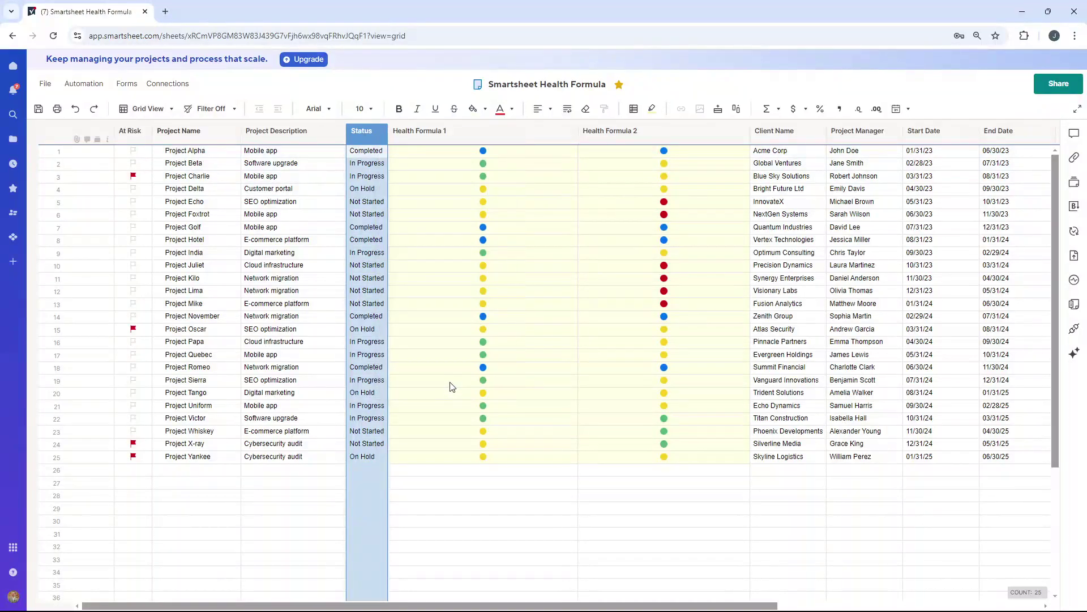
Step: Delete the 'At Risk' line from the Status values and save the column properties
triple_click(368, 325)
triple_click(368, 334)
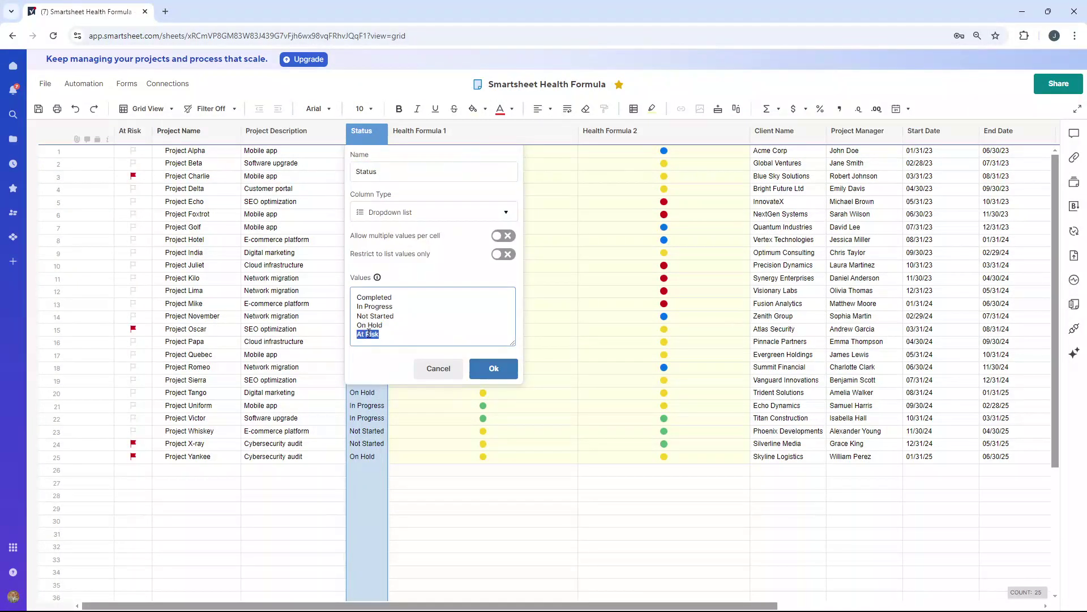
key("BackSpace")
left_click(497, 272)
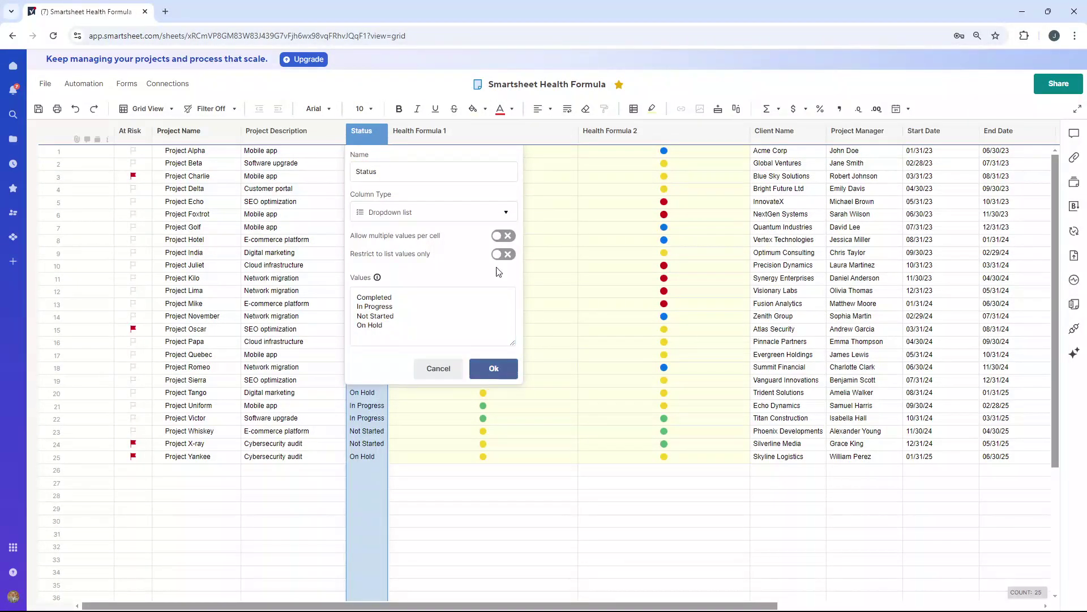
left_click(494, 368)
Step: Review the In Progress clause of row 1's formula and close it without changes
double_click(513, 152)
left_click_drag(515, 152, 586, 152)
key("Escape")
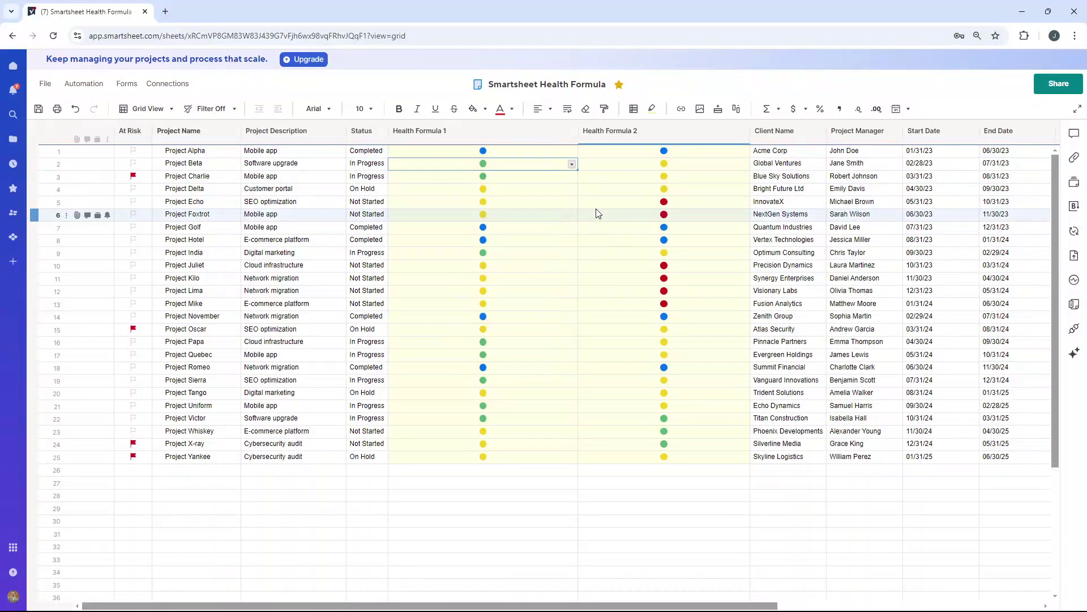
Step: Select the Health Formula 1 and Health Formula 2 columns and view a Health Formula 2 cell's formula popup
left_click(501, 131)
left_click(613, 133)
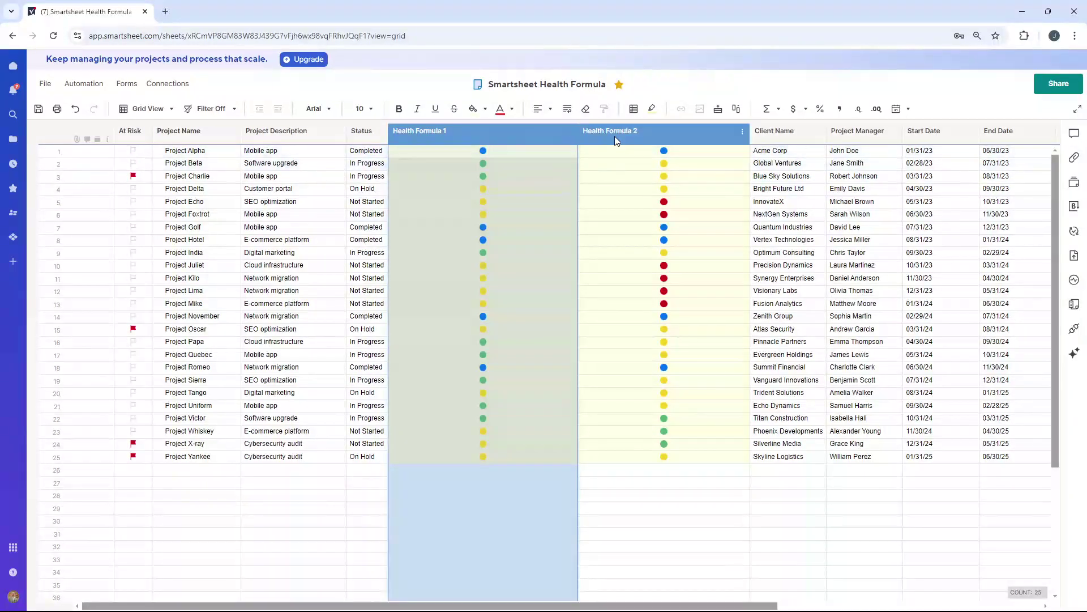
left_click(629, 189)
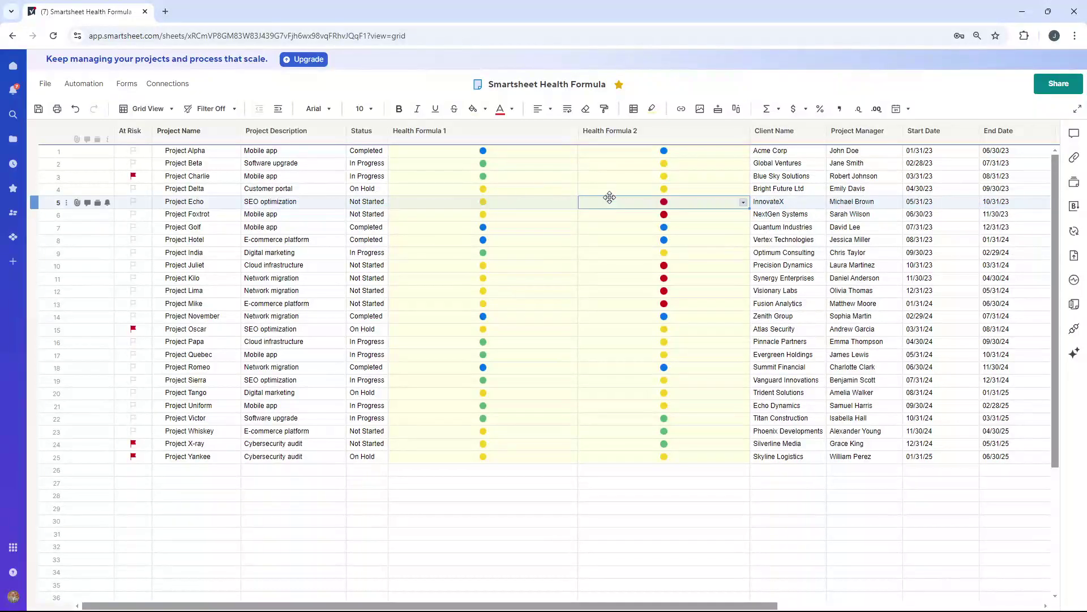
left_click(666, 534)
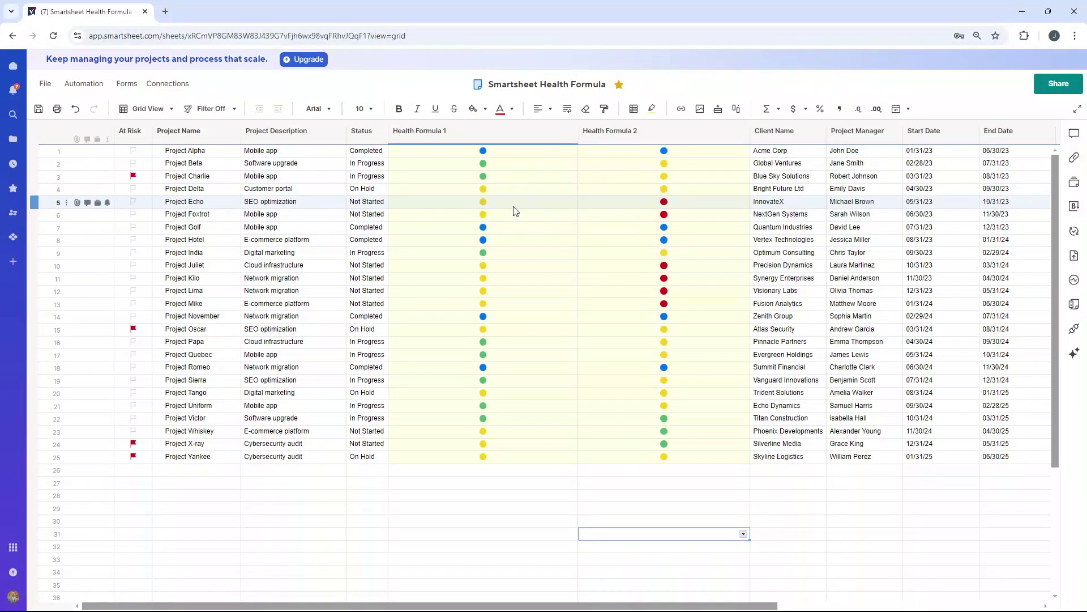
Step: Highlight the Status, Start Date and End Date columns and open row 1's Health Formula 2 formula
left_click(372, 135)
left_click(625, 149)
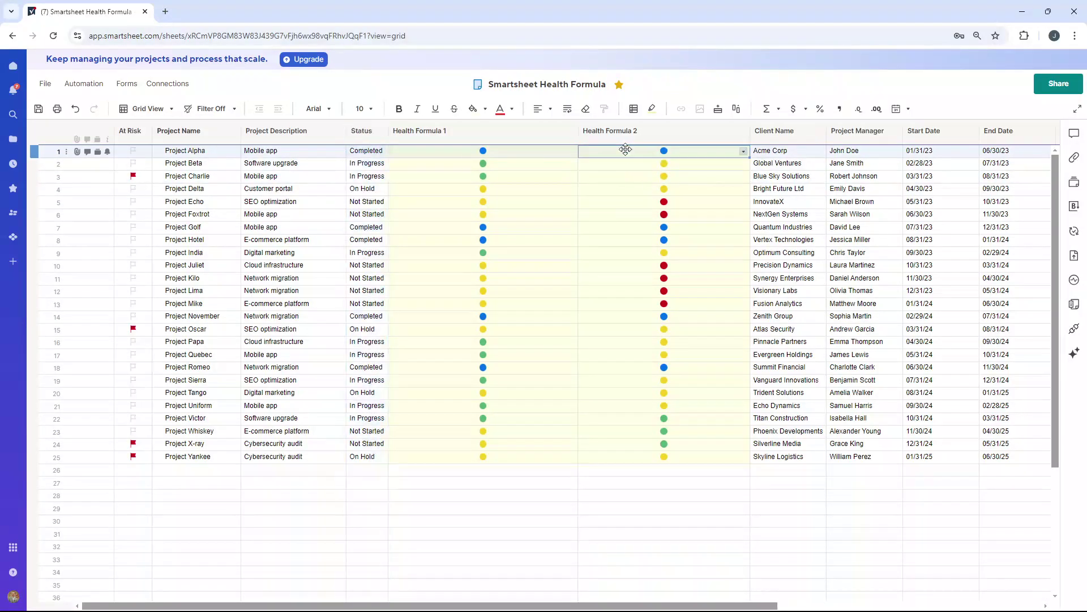
double_click(625, 150)
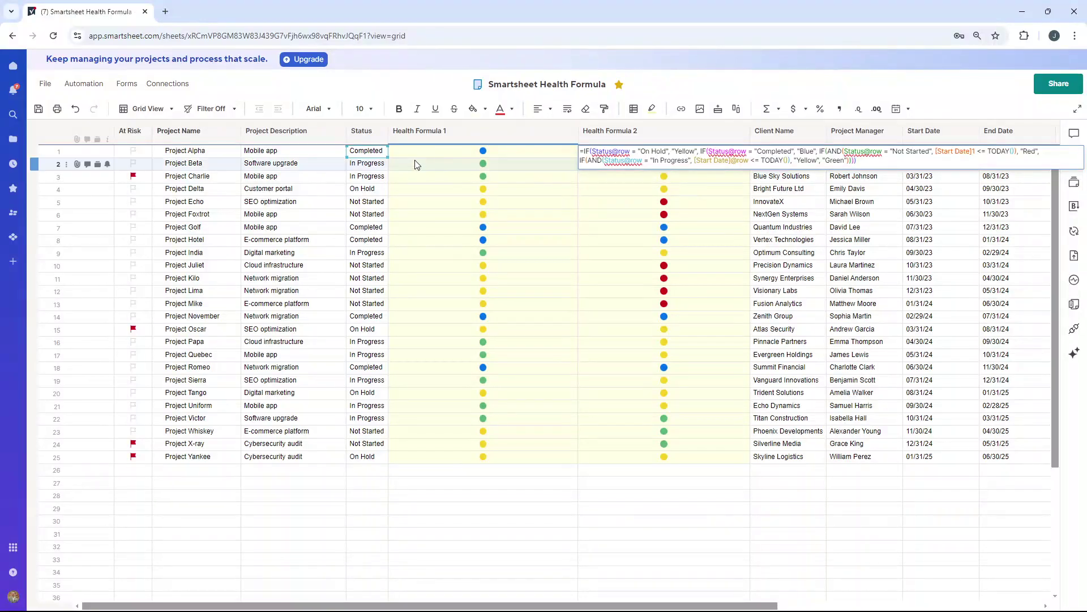
left_click(364, 129)
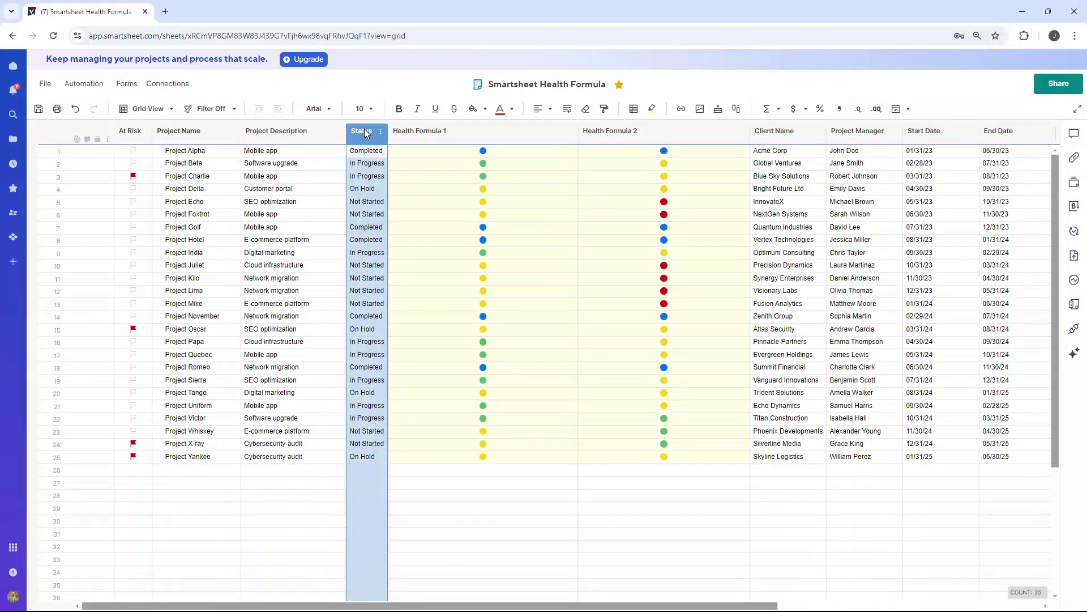
left_click(912, 133, "ctrl")
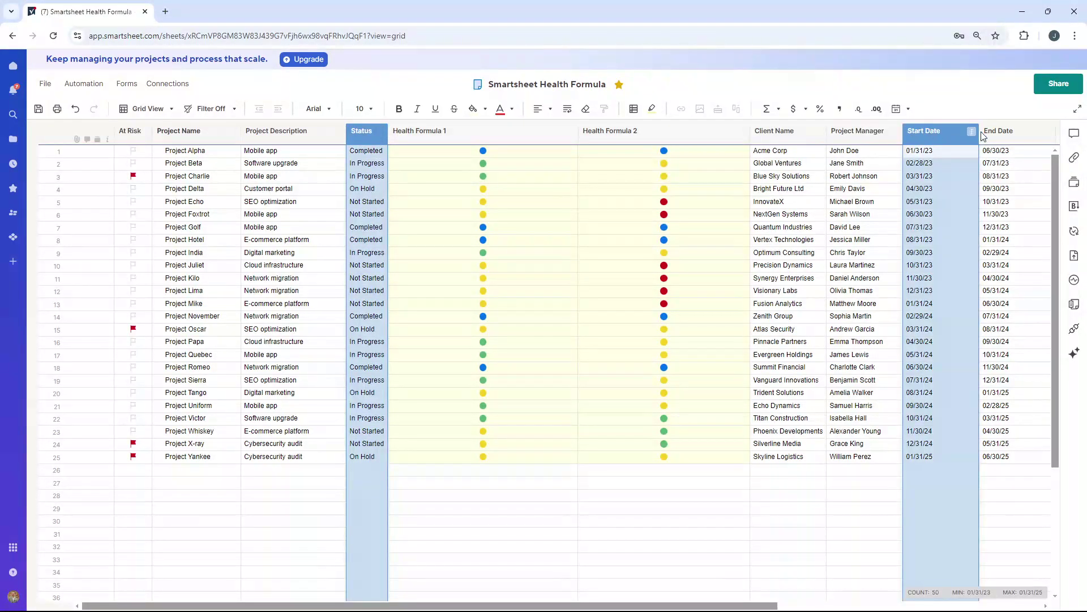
left_click(998, 132, "ctrl")
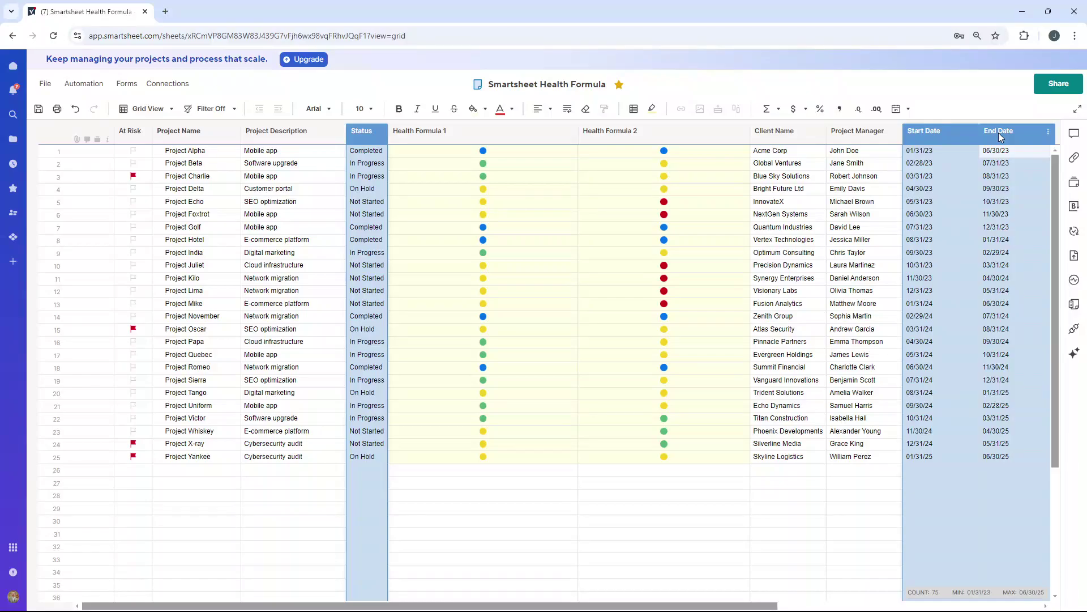
left_click(700, 159)
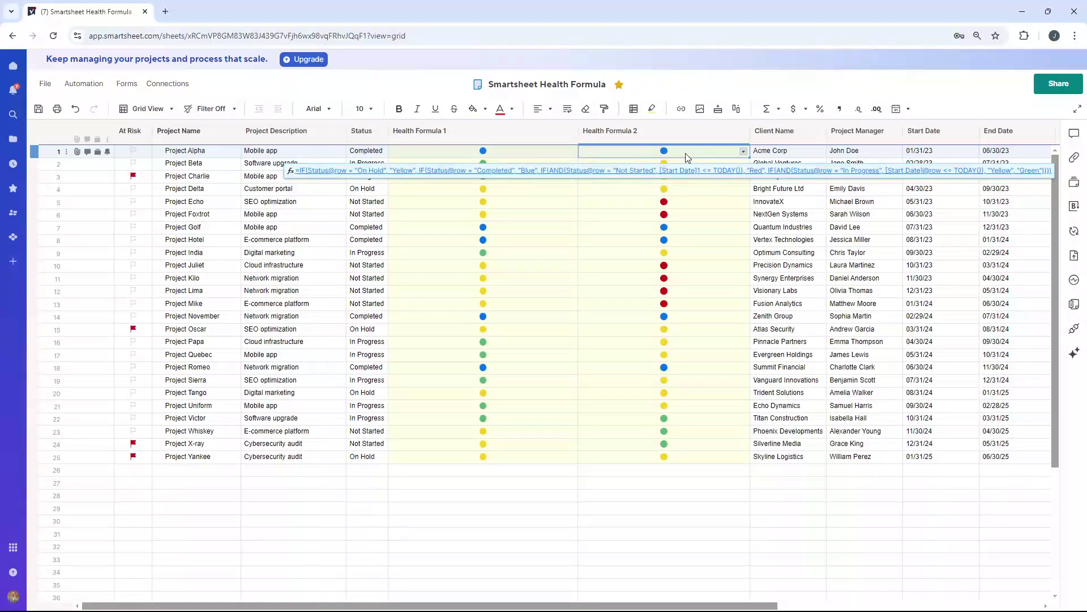
left_click(687, 153)
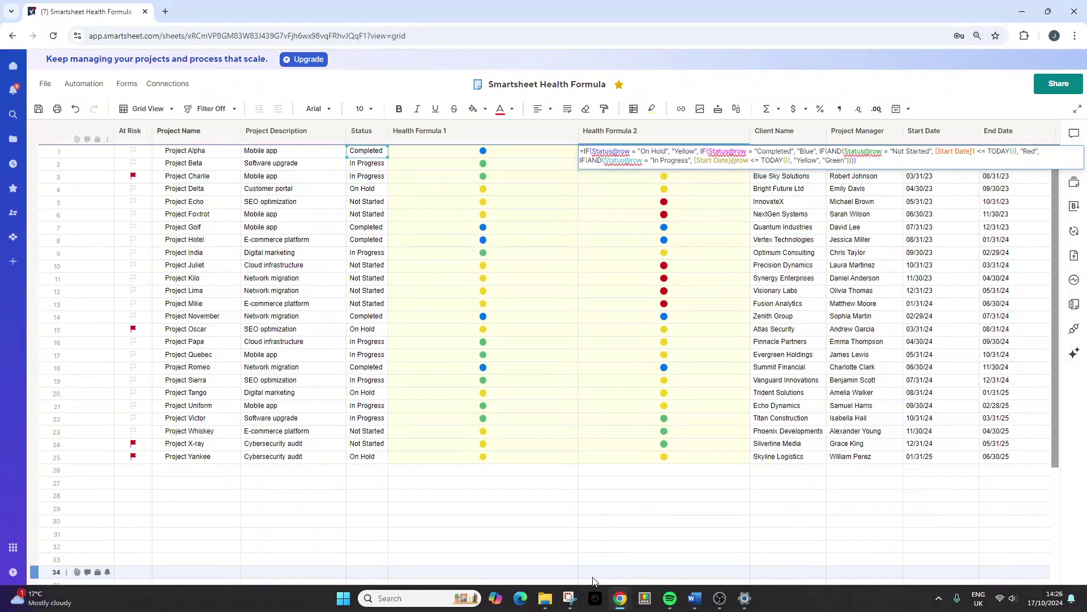
Step: Bring up the Snipping Tool capture of the formula explanation, move it up and right, and narrow it
left_click(570, 599)
left_click_drag(338, 64, 448, 27)
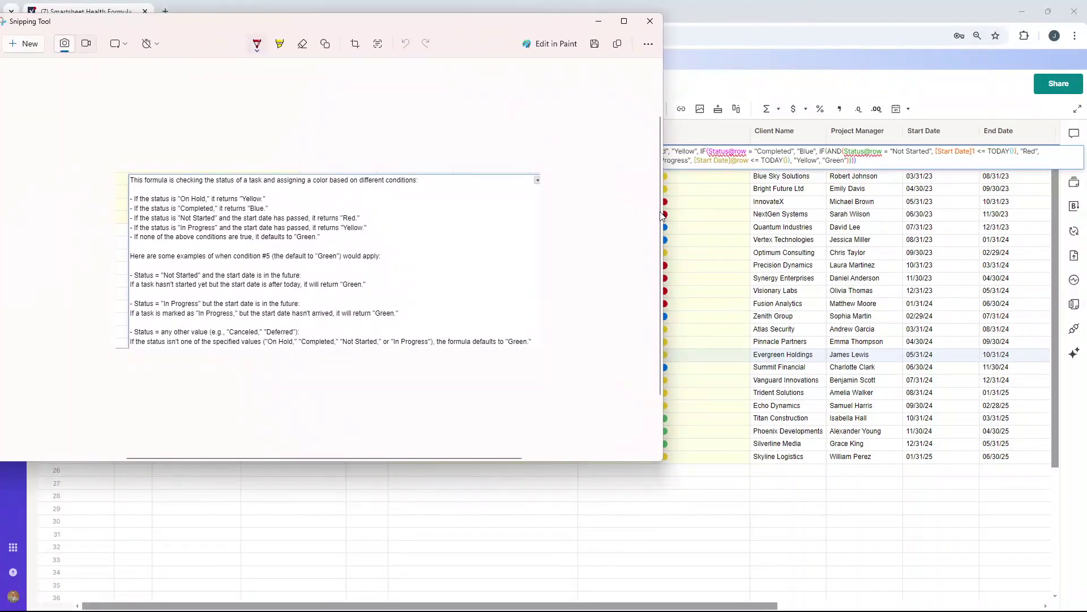
mouse_move(662, 214)
left_mouse_down()
mouse_move(564, 213)
mouse_move(573, 212)
left_mouse_up()
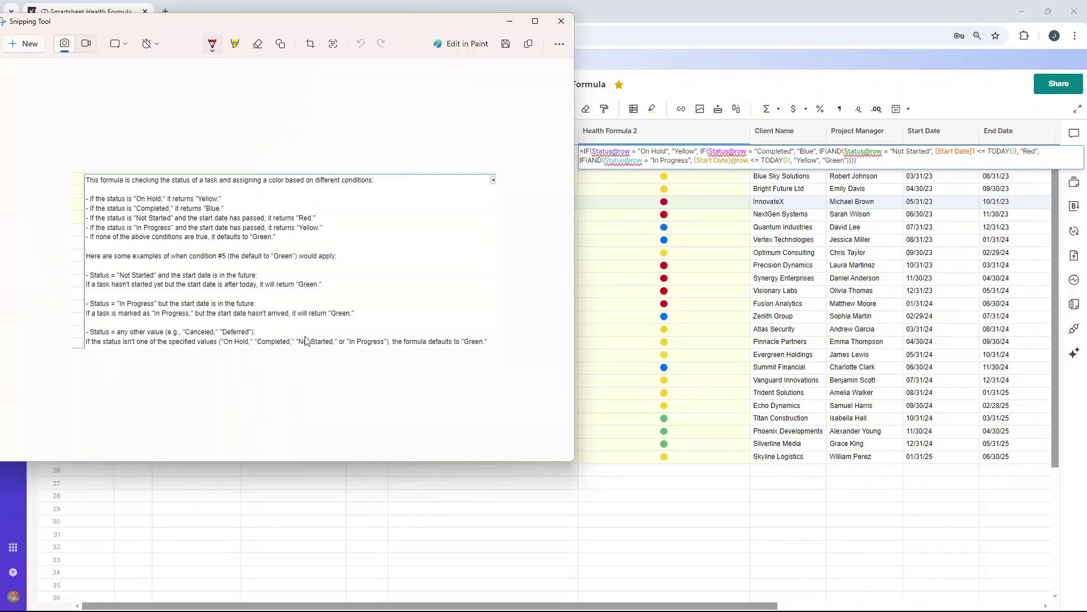
Step: Return to the sheet and select the entire row 1 Health Formula 2 formula text
left_click(627, 178)
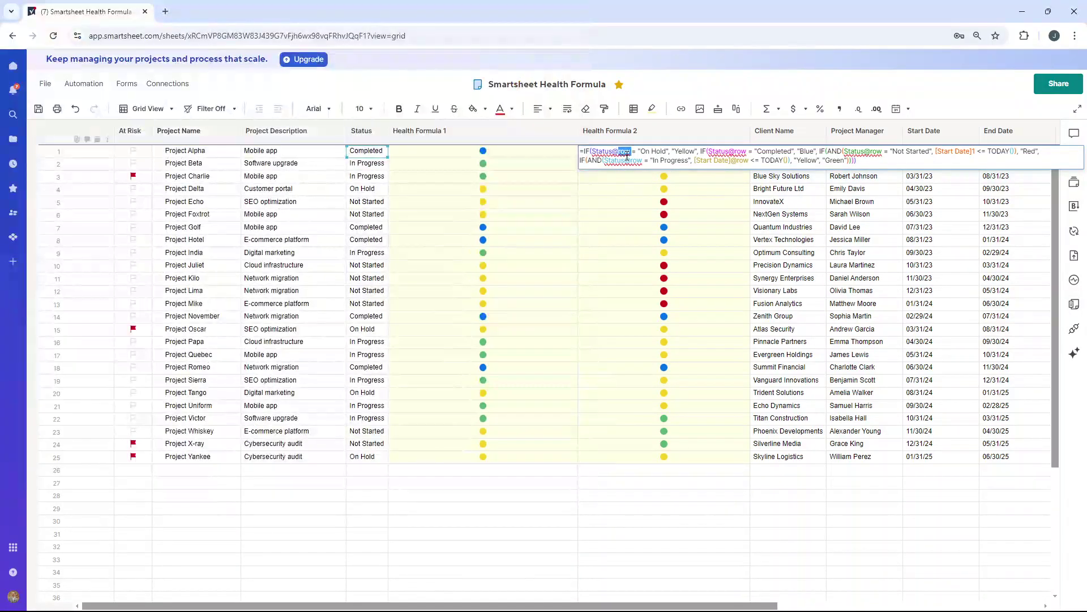
triple_click(627, 156)
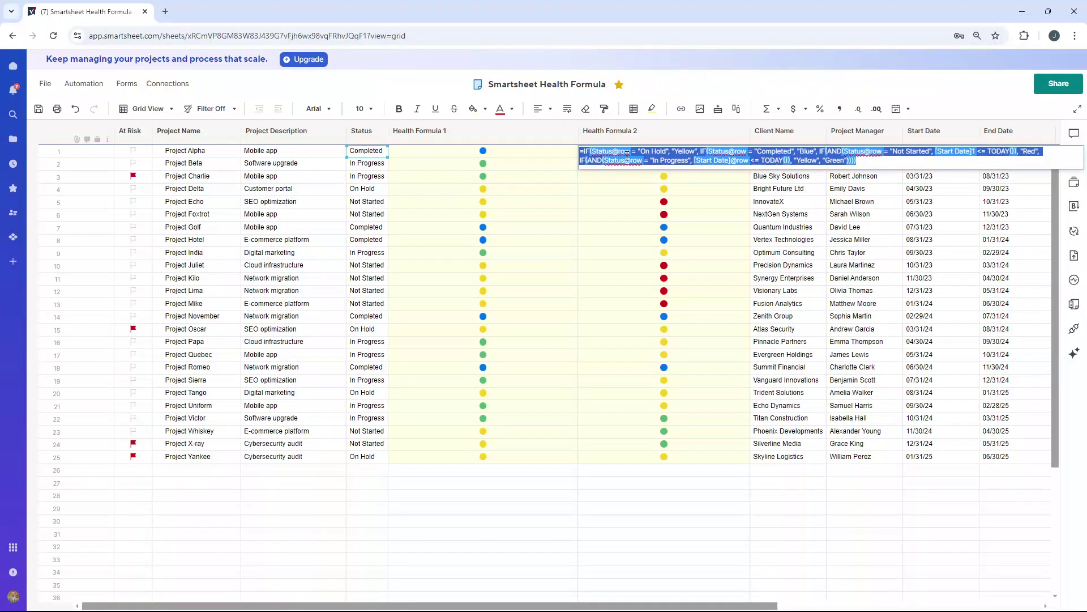
Step: Load functionassist.com in a new tab by typing 'fun', then scroll down to the Troubleshoot section
left_click(166, 11)
type("functionassist.com")
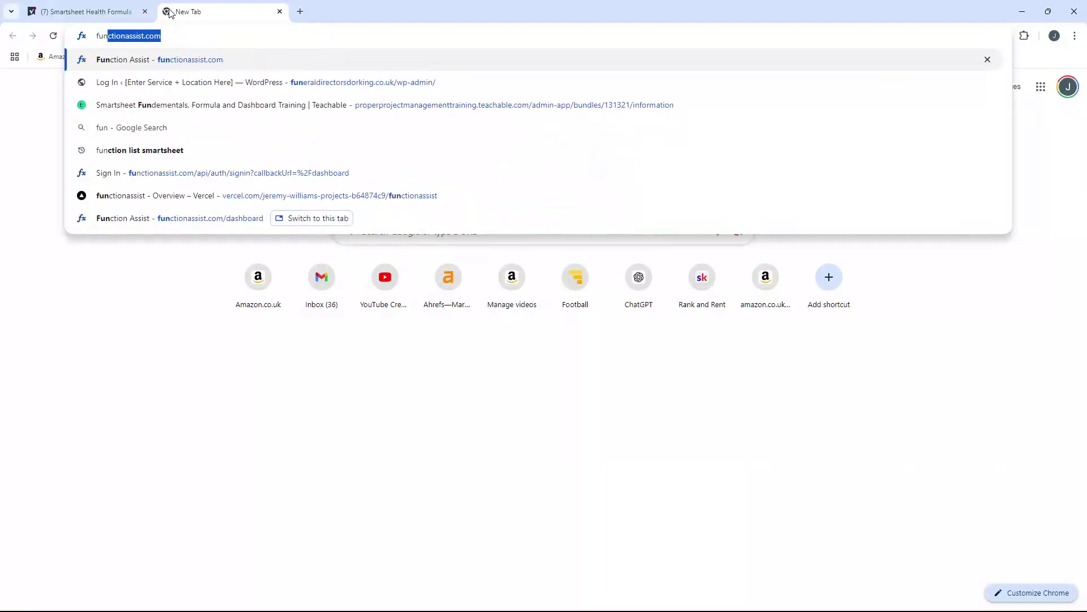
key("Return")
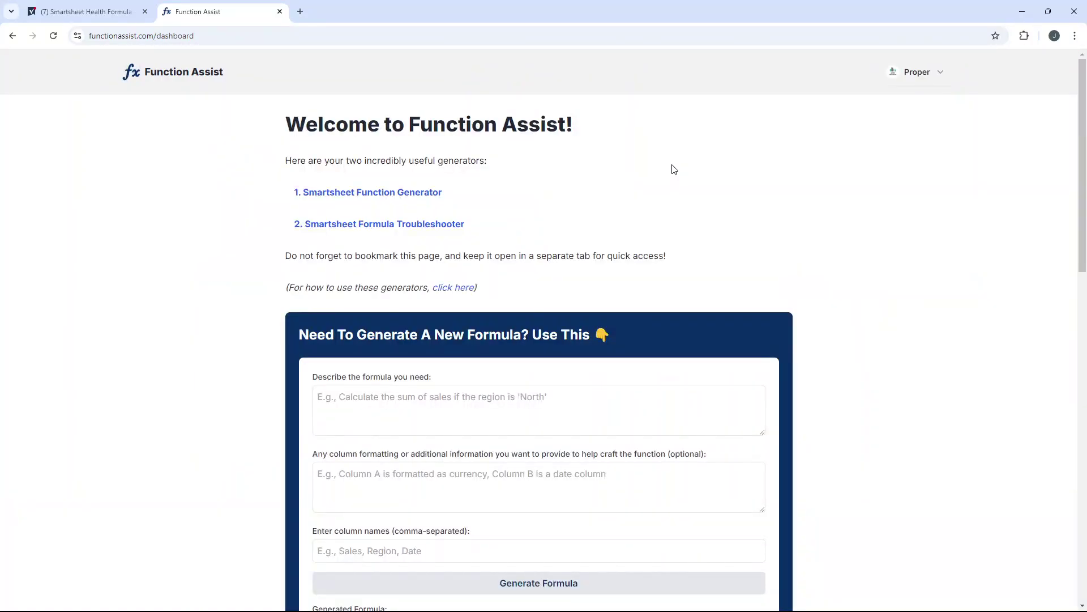
scroll(381, 257, "down", 2)
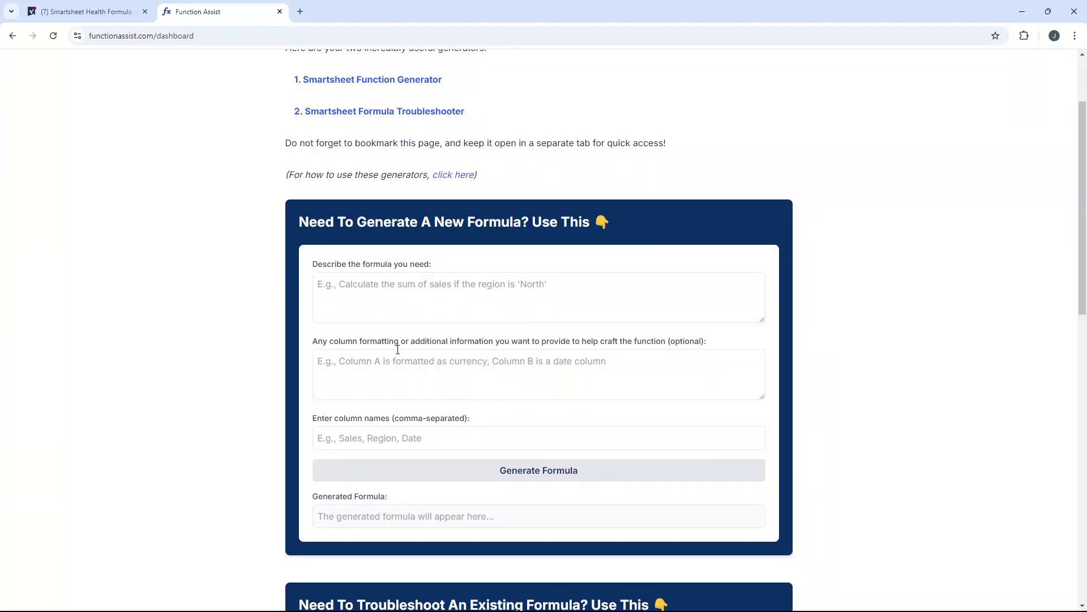
scroll(399, 390, "down", 1)
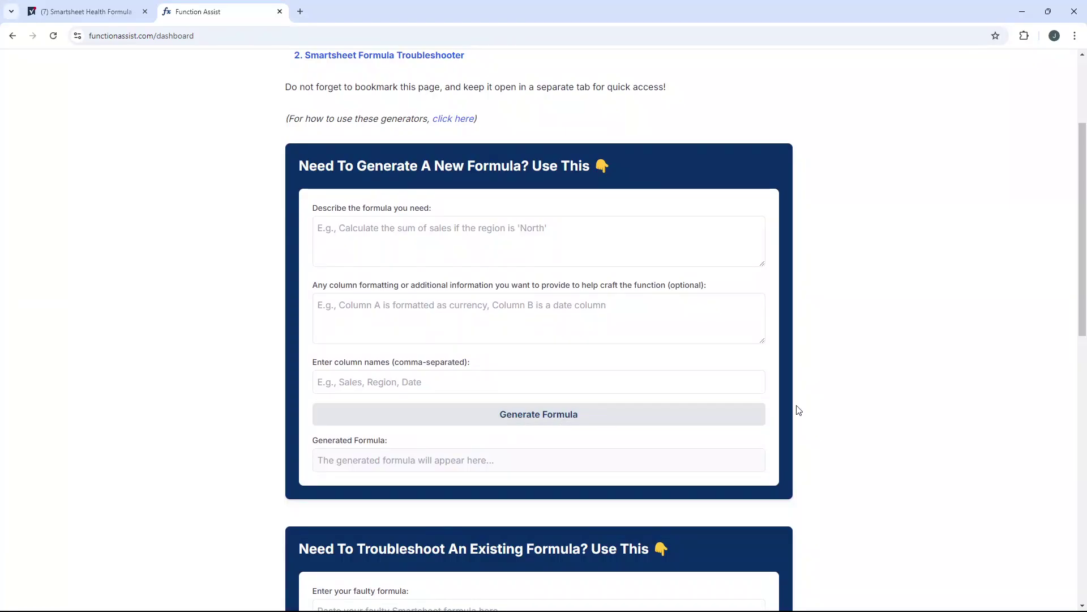
scroll(811, 359, "down", 5)
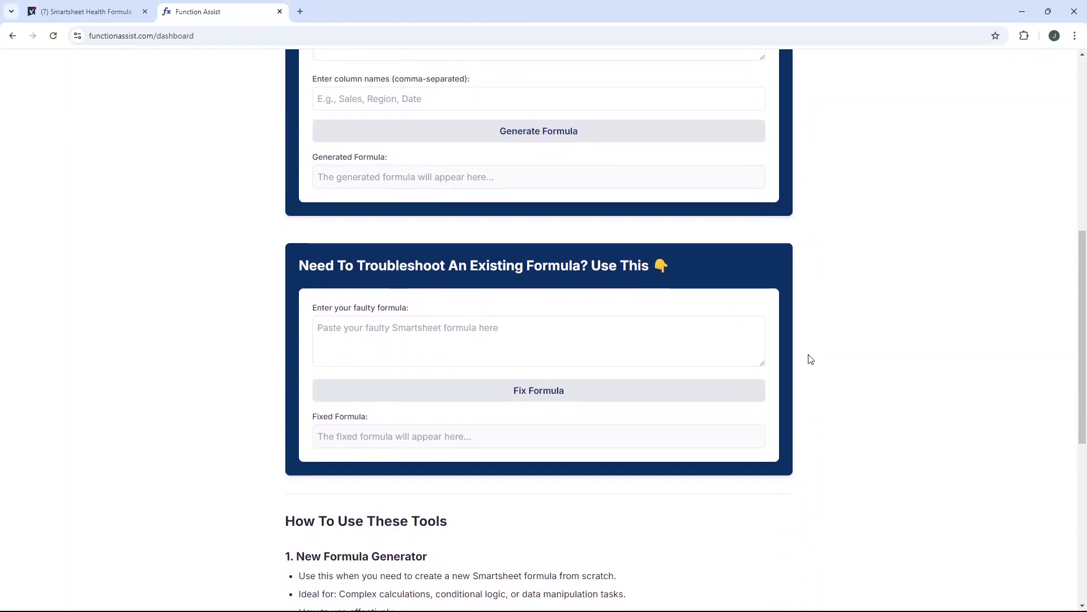
Step: Flip between the Function Assist and Smartsheet tabs, then commit row 1's Health Formula 2 formula unchanged
left_click(85, 12)
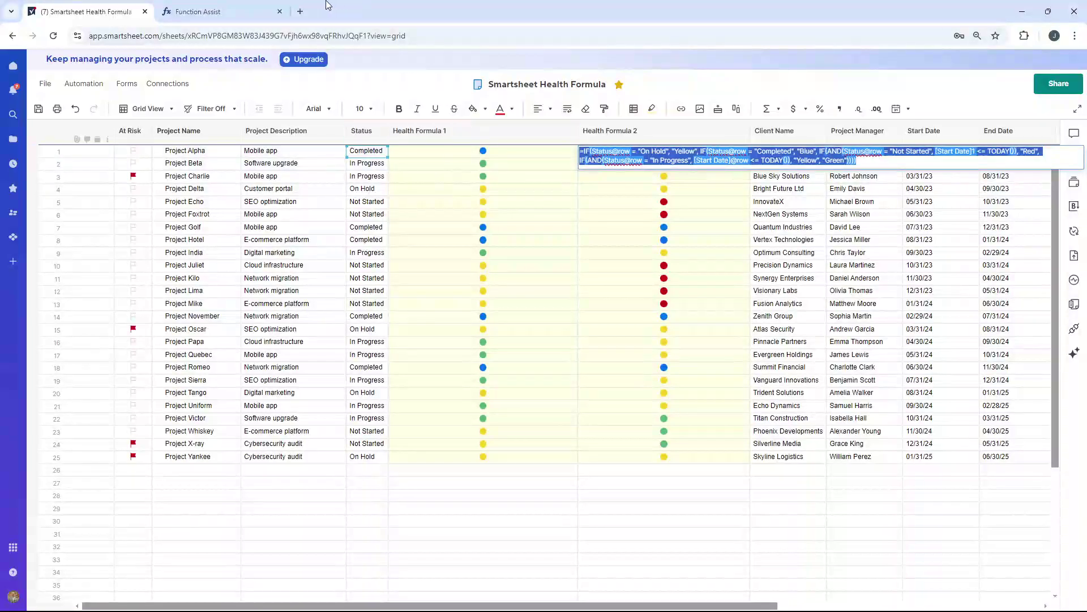
left_click(215, 11)
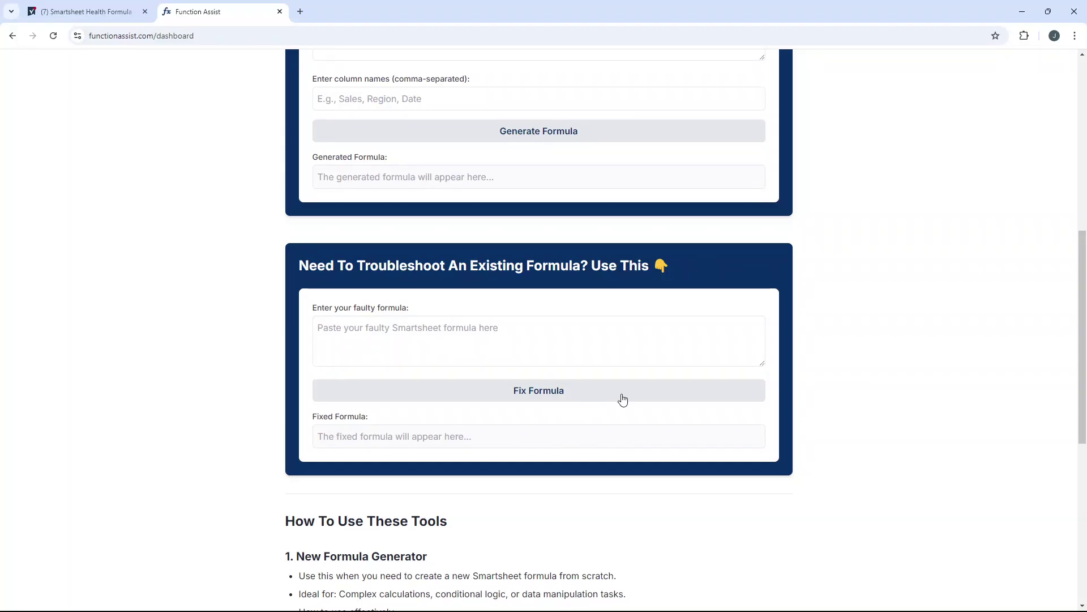
left_click(85, 11)
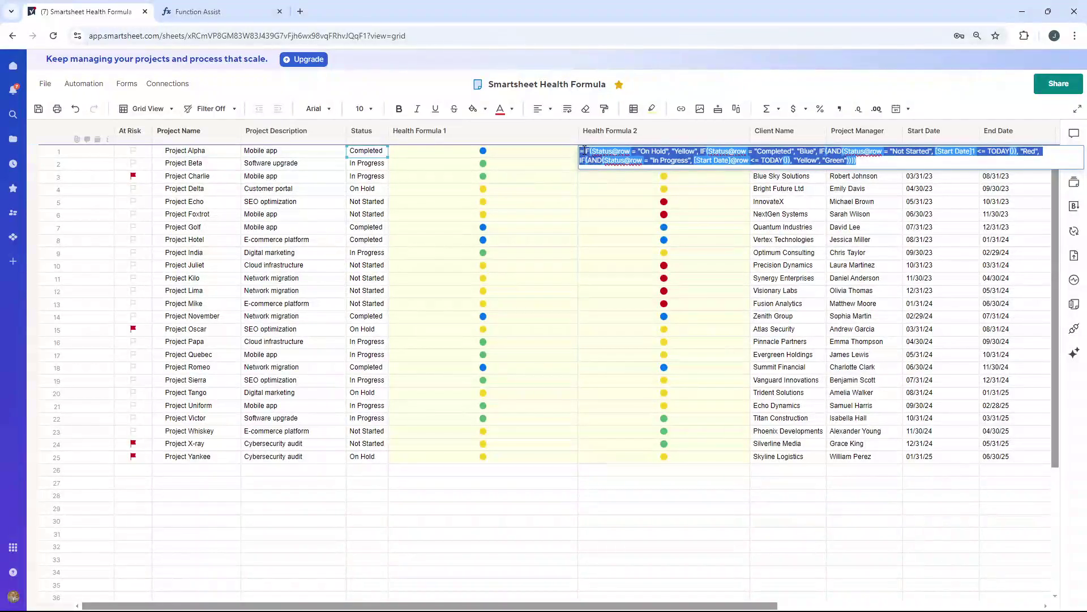
left_click(198, 11)
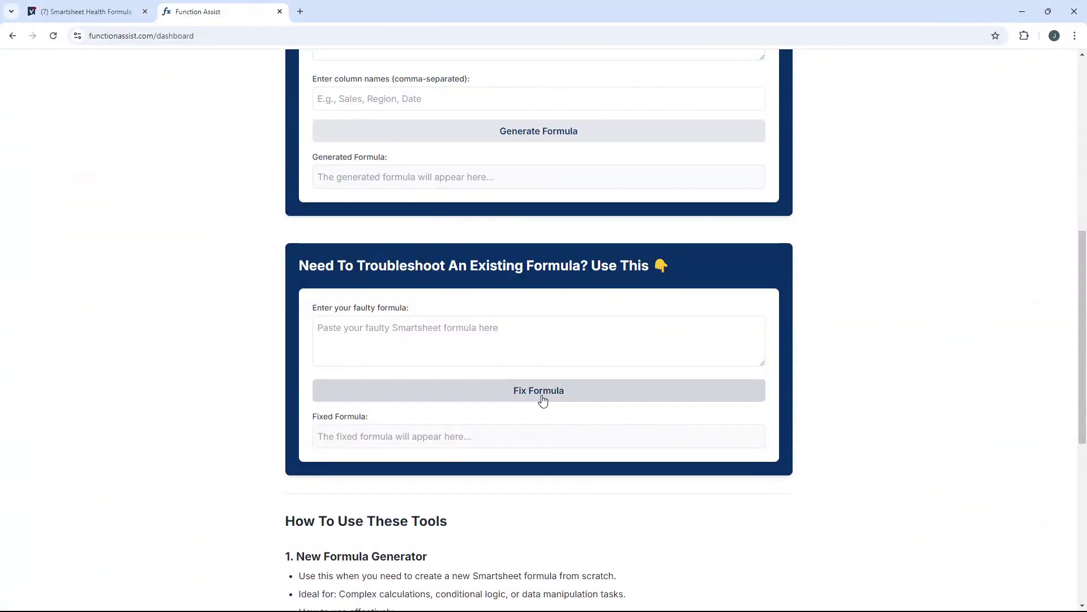
scroll(449, 311, "up", 3)
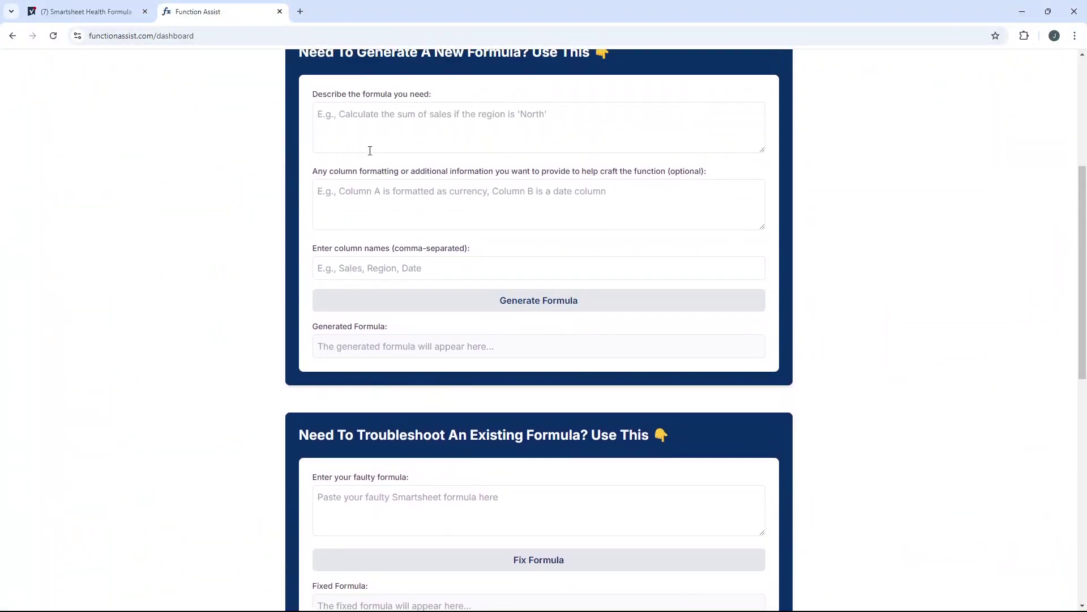
left_click(85, 12)
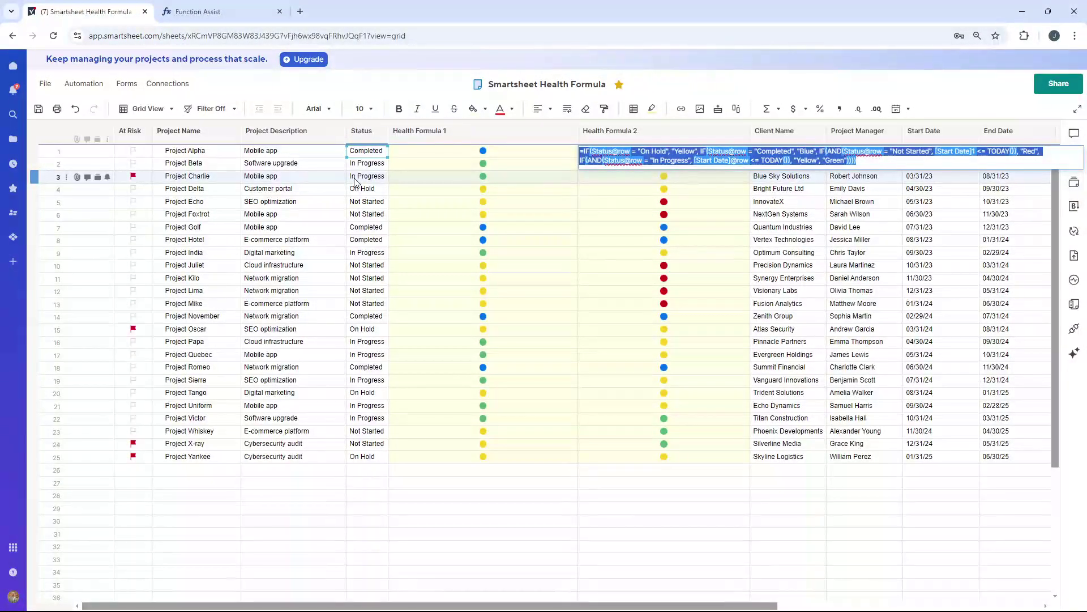
key("Return")
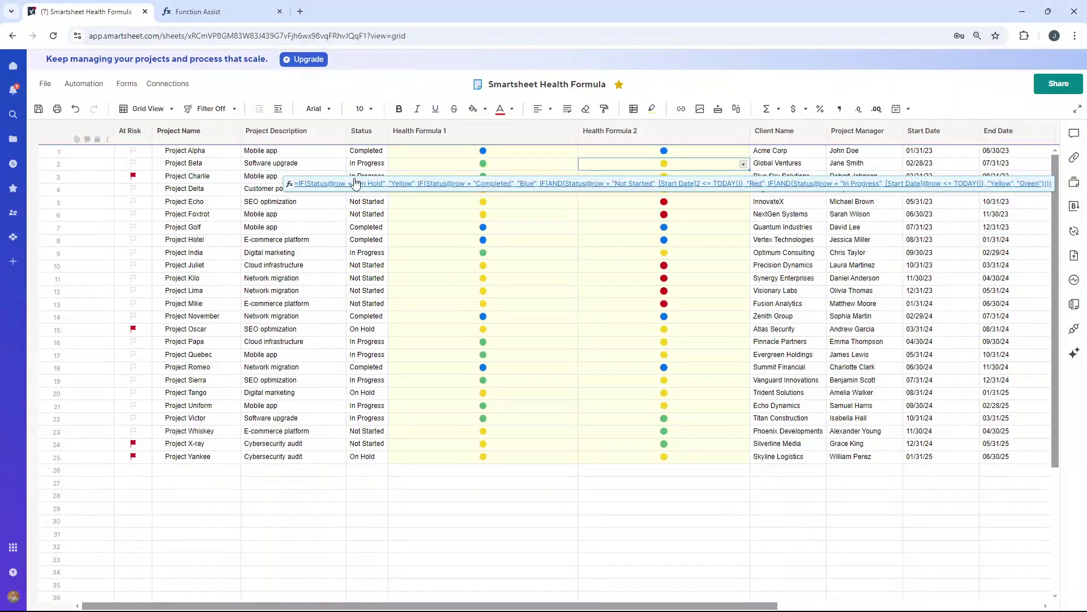